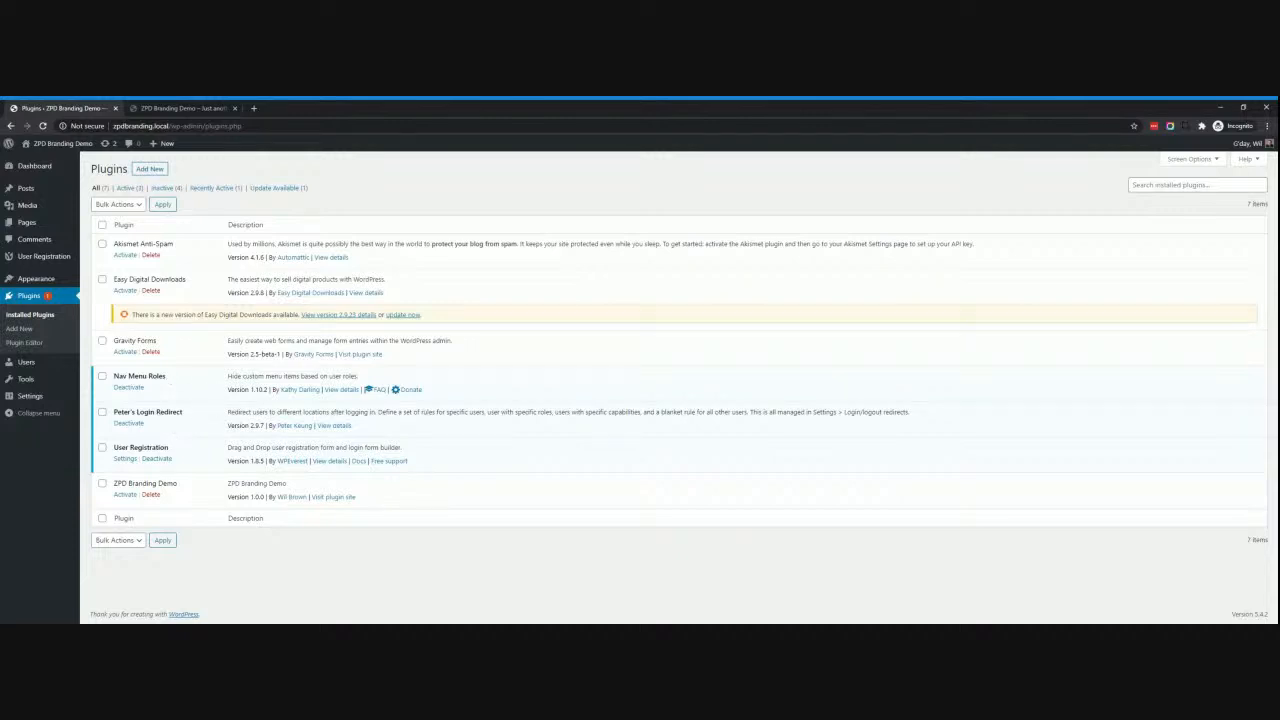
click(185, 108)
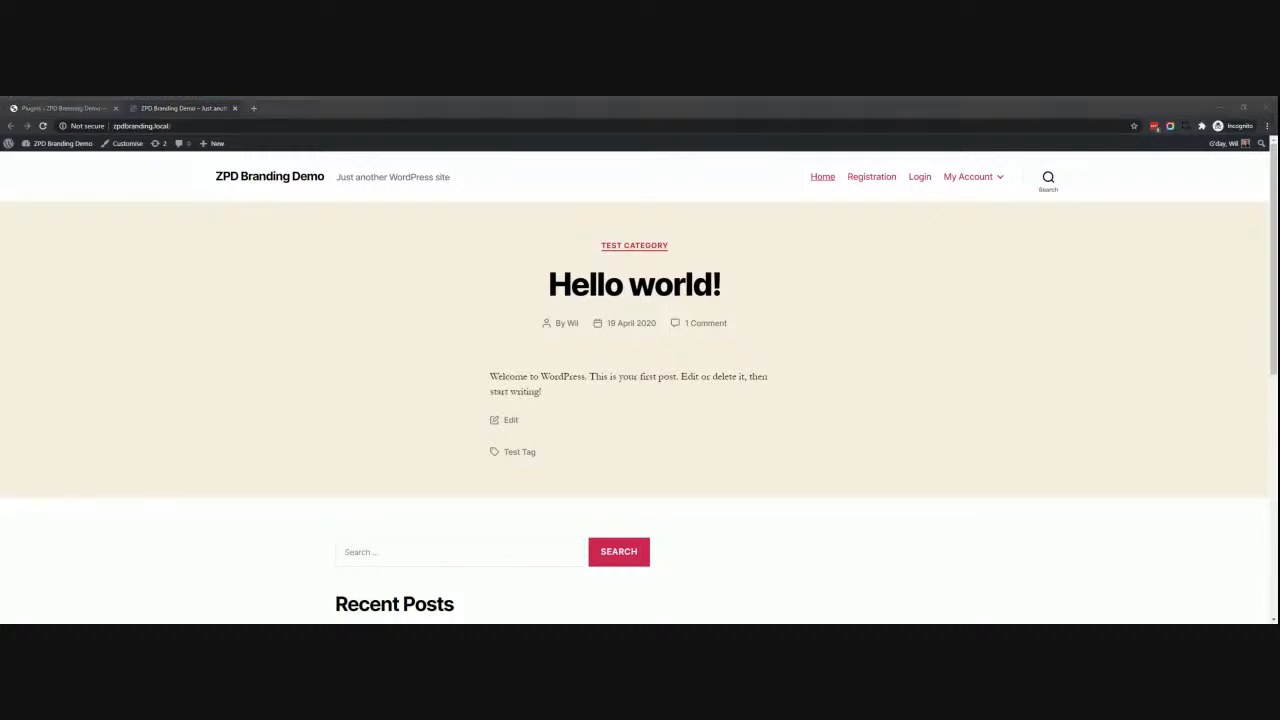
click(991, 200)
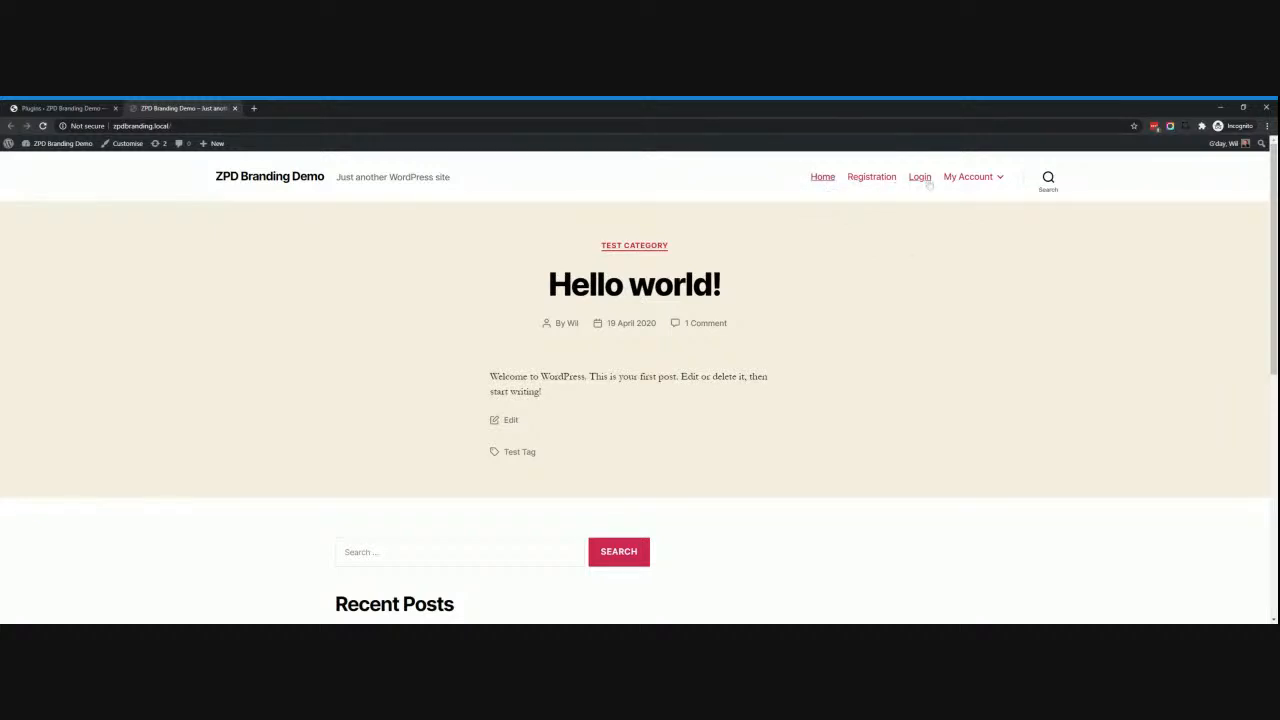
mouse_move(968, 180)
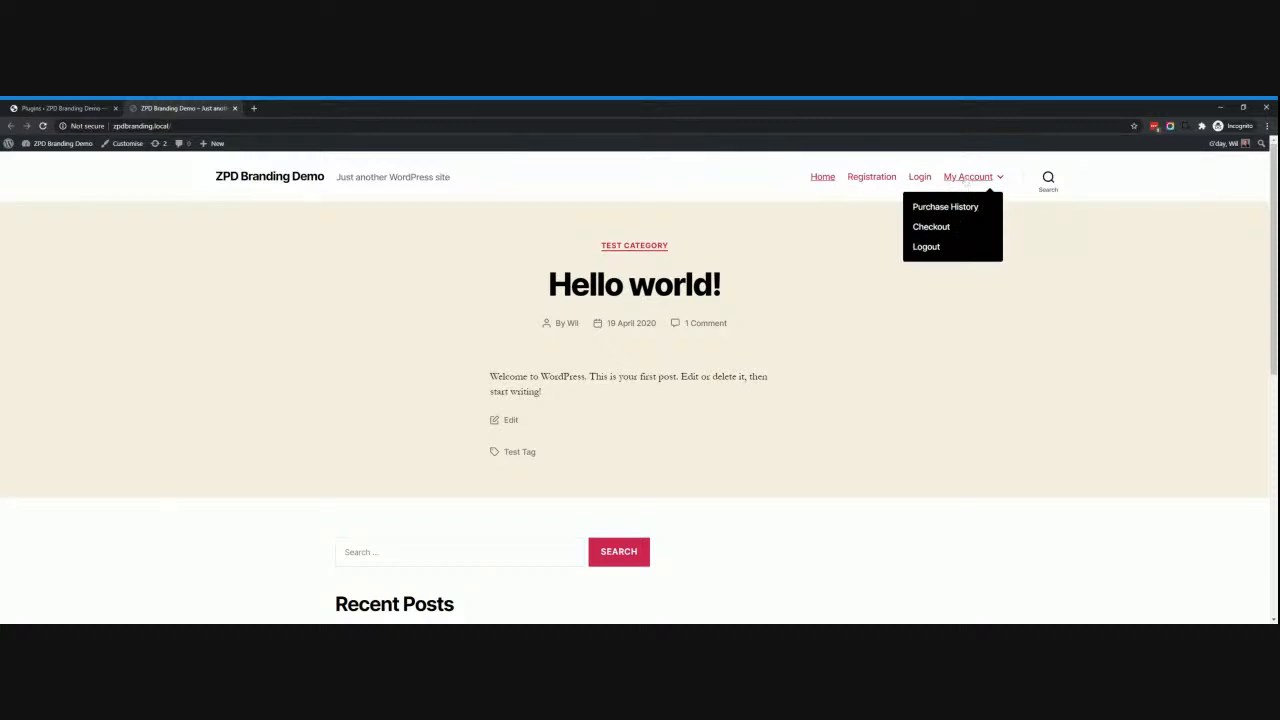
click(68, 108)
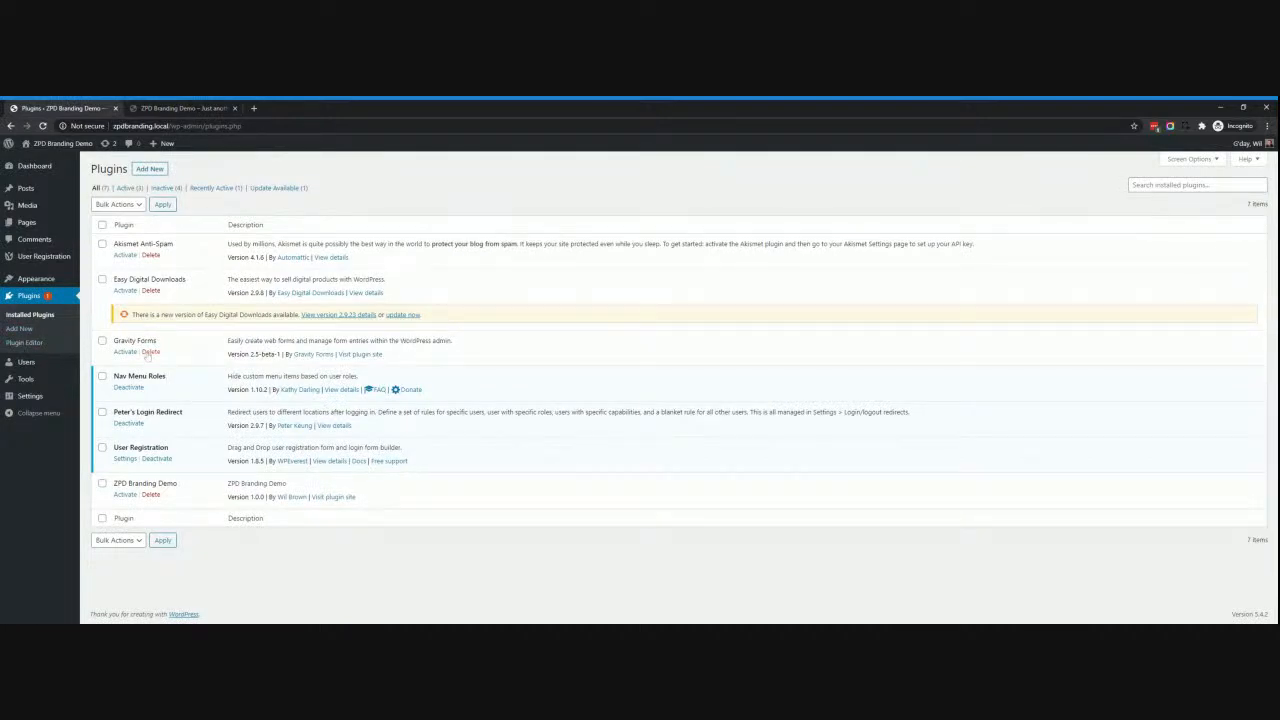
mouse_move(33, 282)
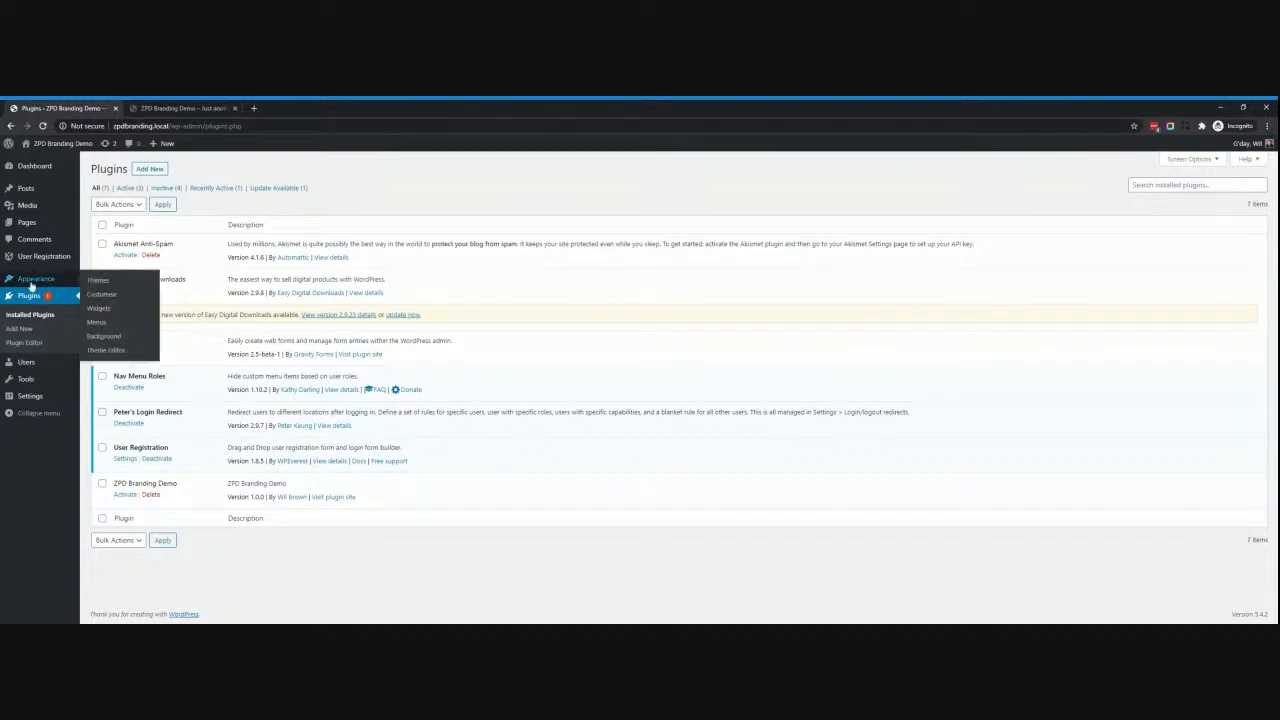
In the Primary menu, set Registration and Login to display only for logged-out users.
click(95, 323)
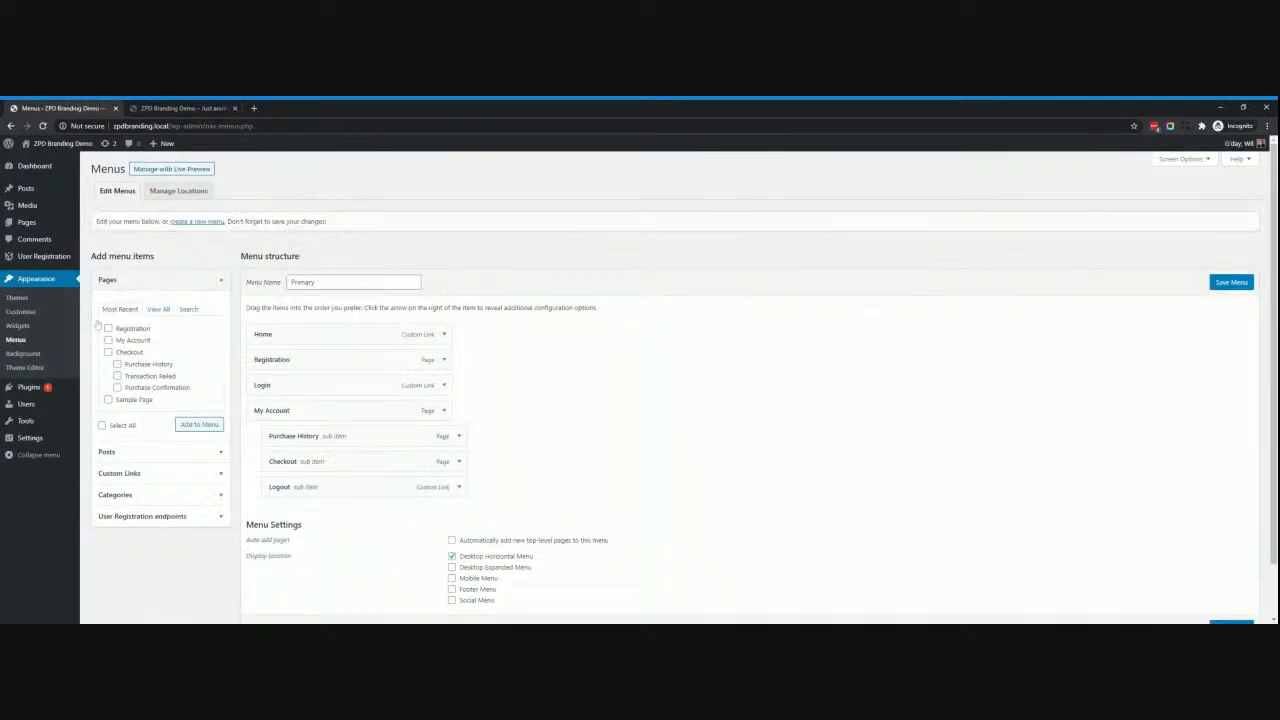
click(445, 360)
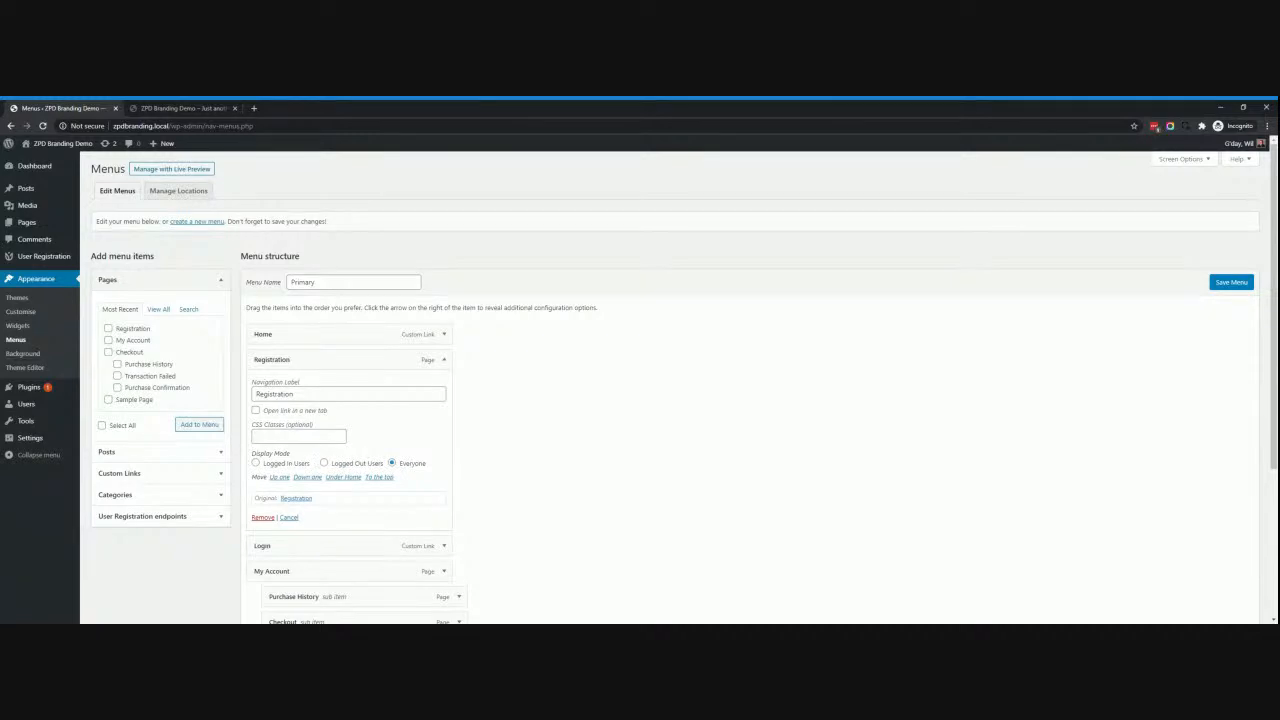
click(444, 335)
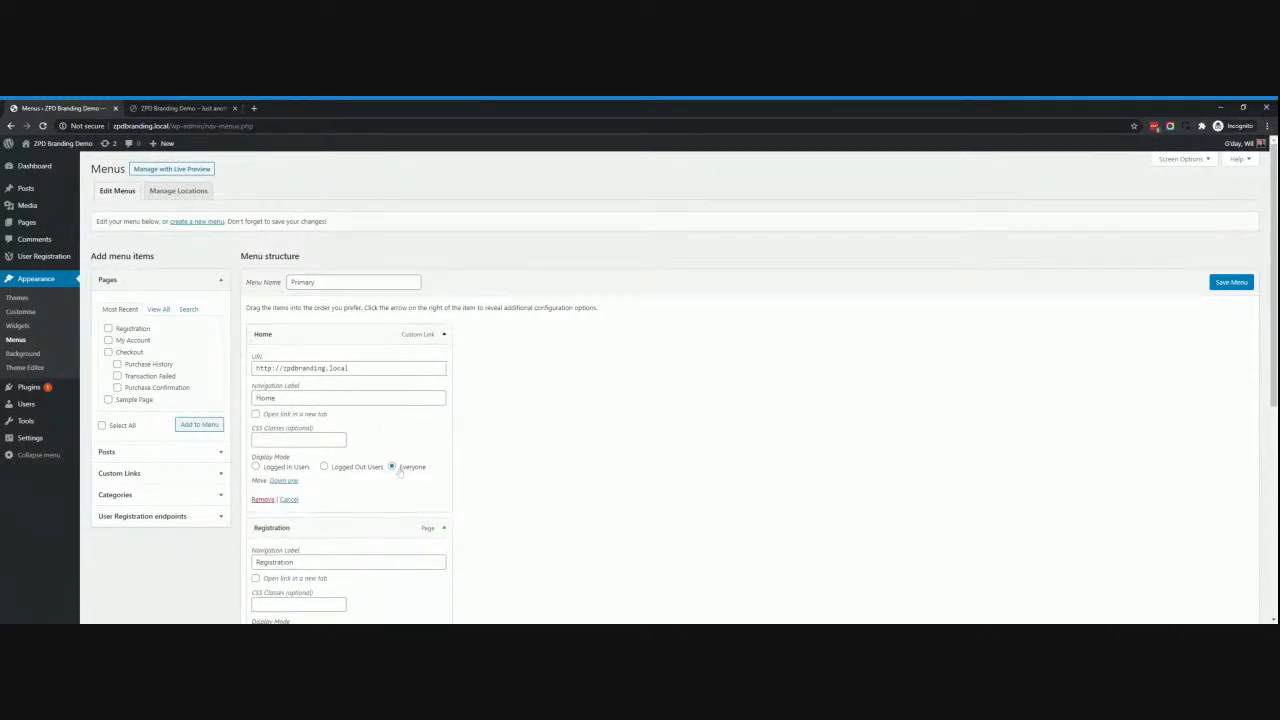
click(444, 335)
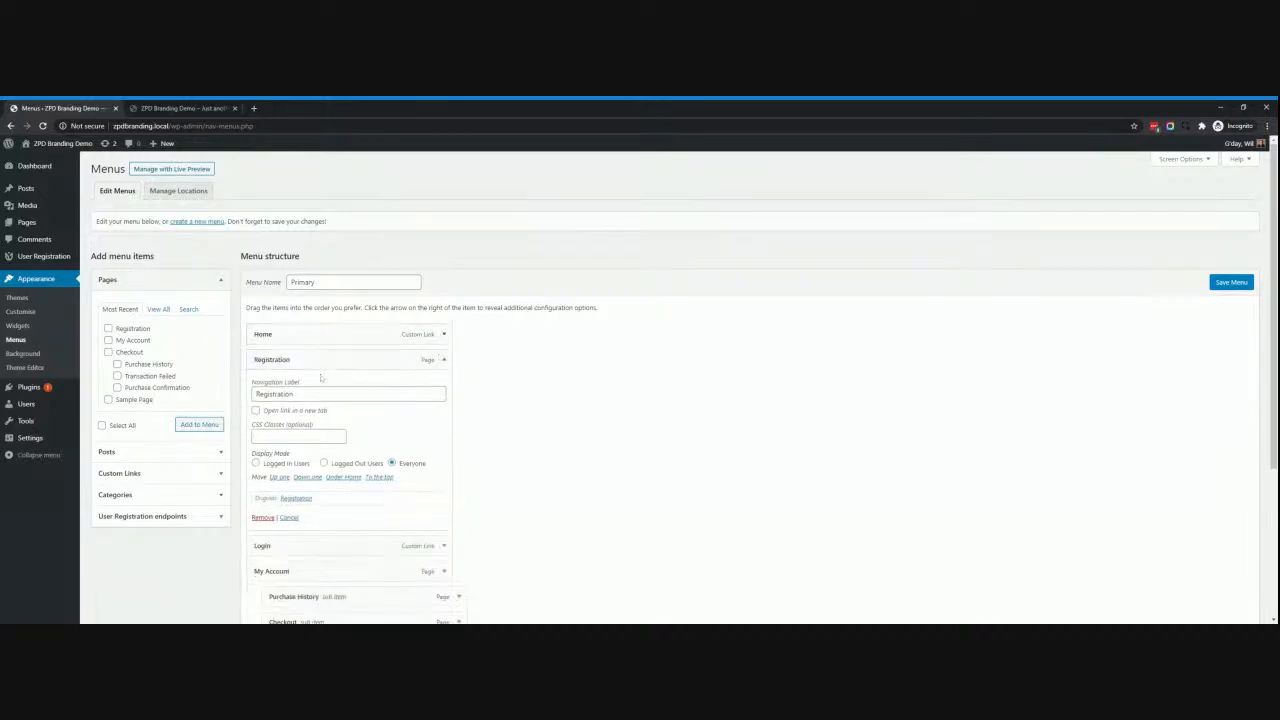
click(323, 463)
scroll(325, 467, down, 2)
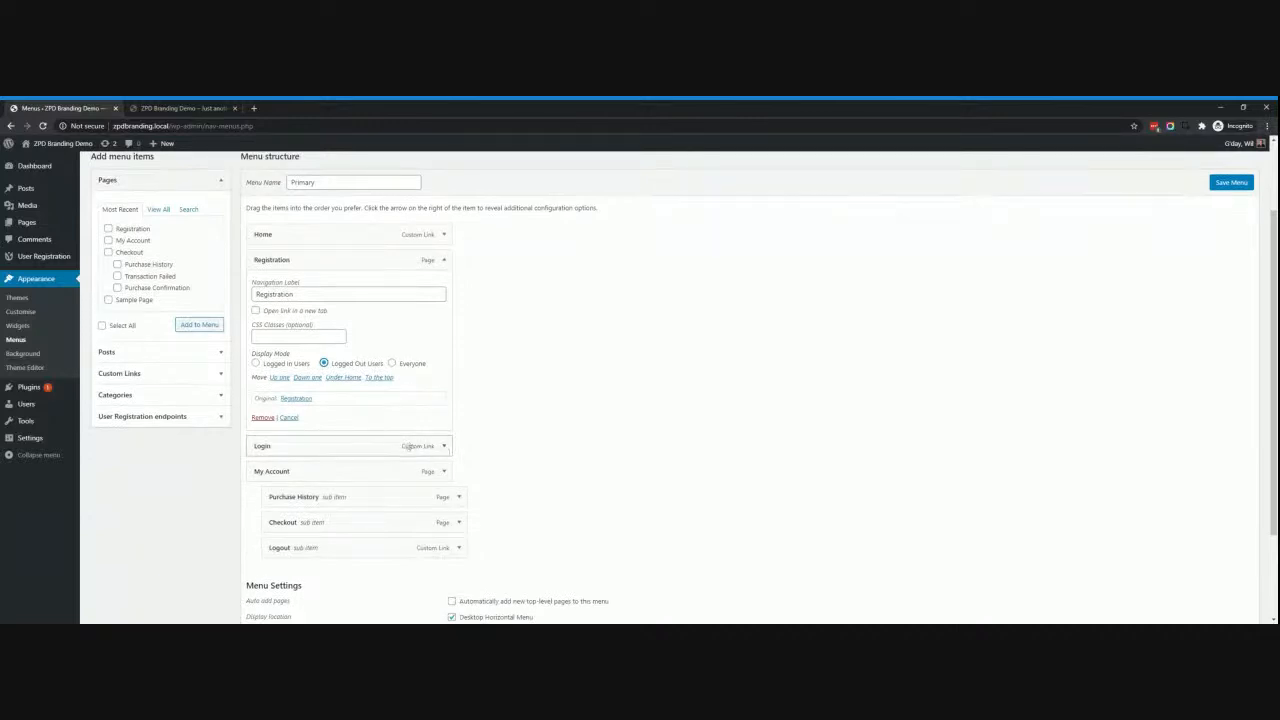
click(443, 448)
scroll(418, 450, down, 2)
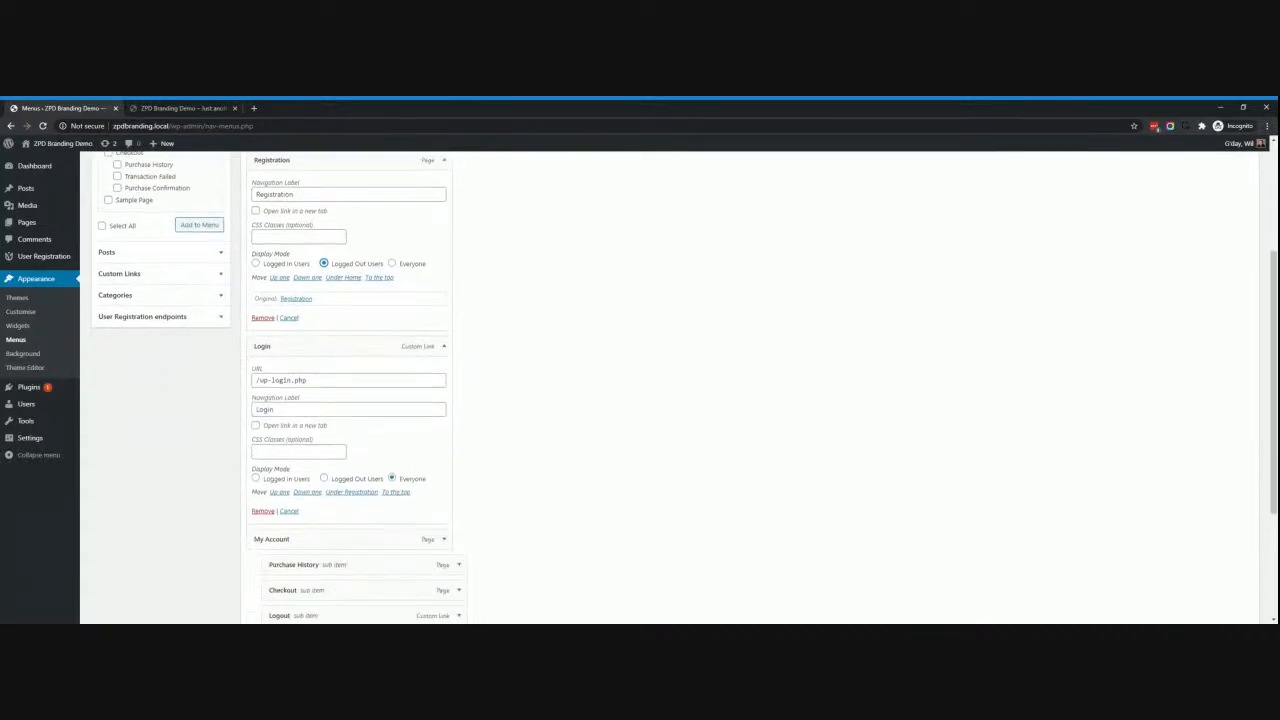
click(324, 479)
Set My Account to display only for logged-in users and save the menu.
scroll(365, 462, down, 3)
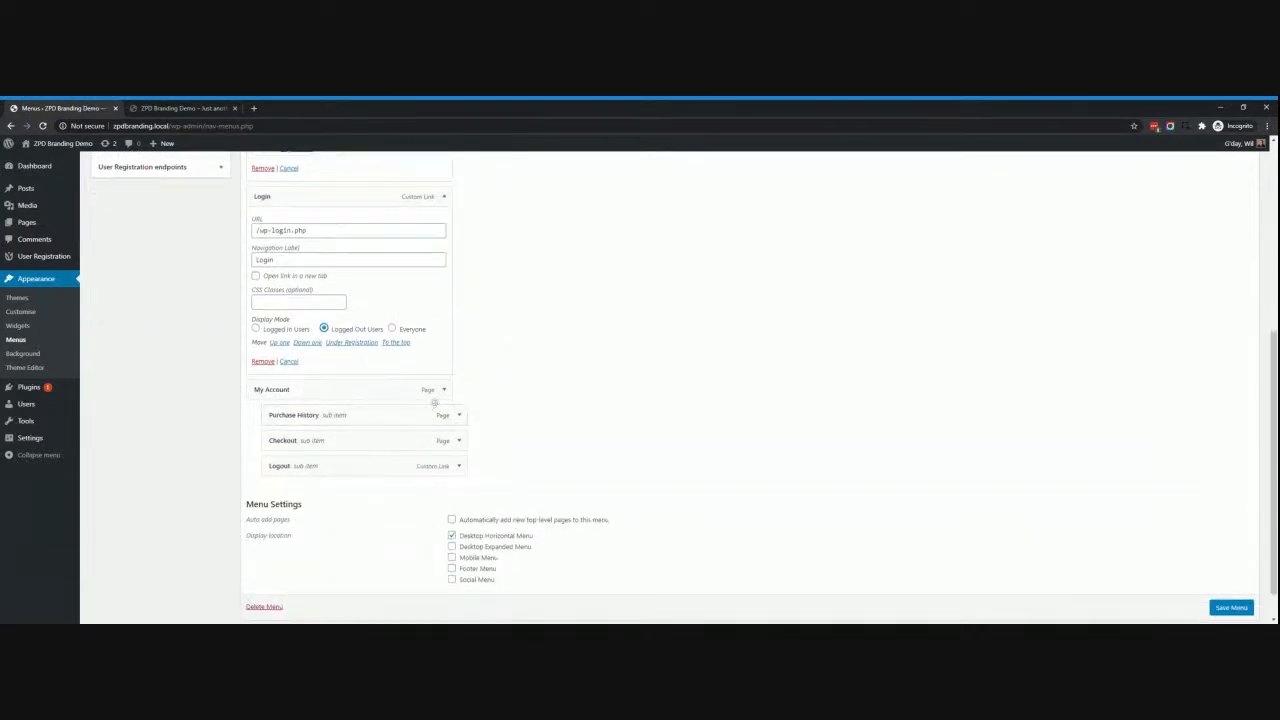
click(444, 389)
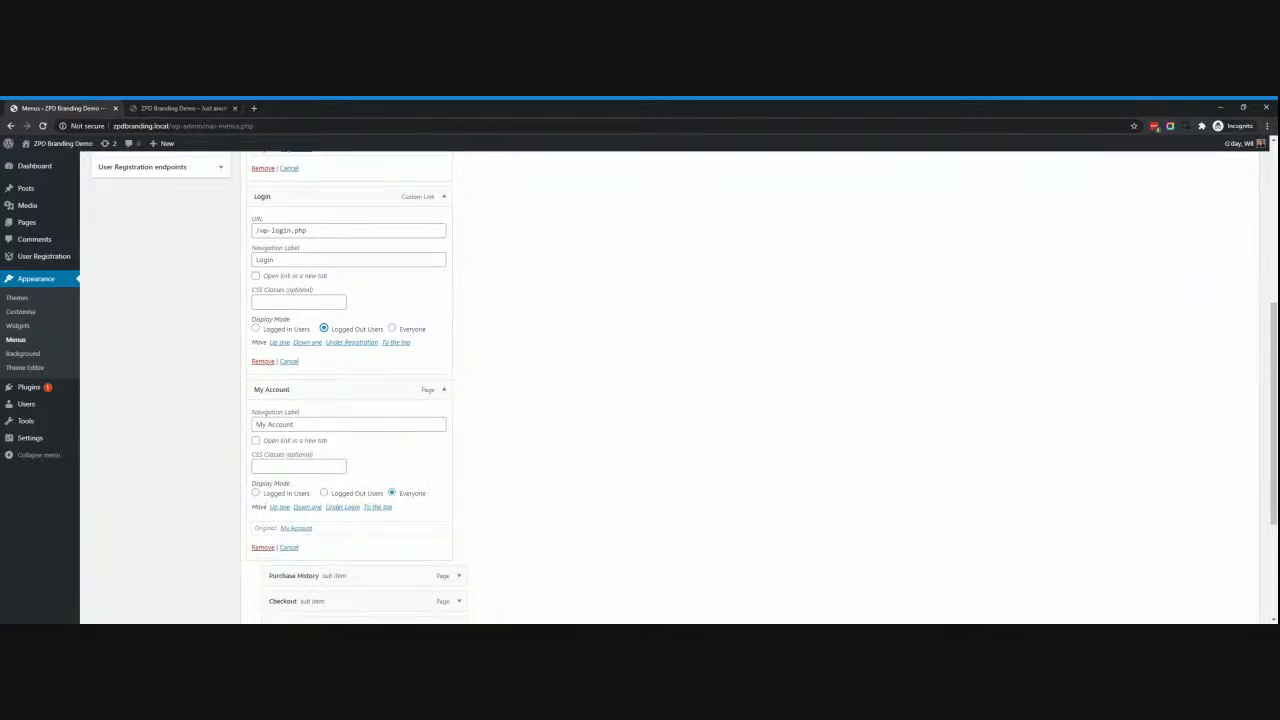
click(256, 494)
scroll(257, 496, down, 1)
scroll(256, 494, down, 1)
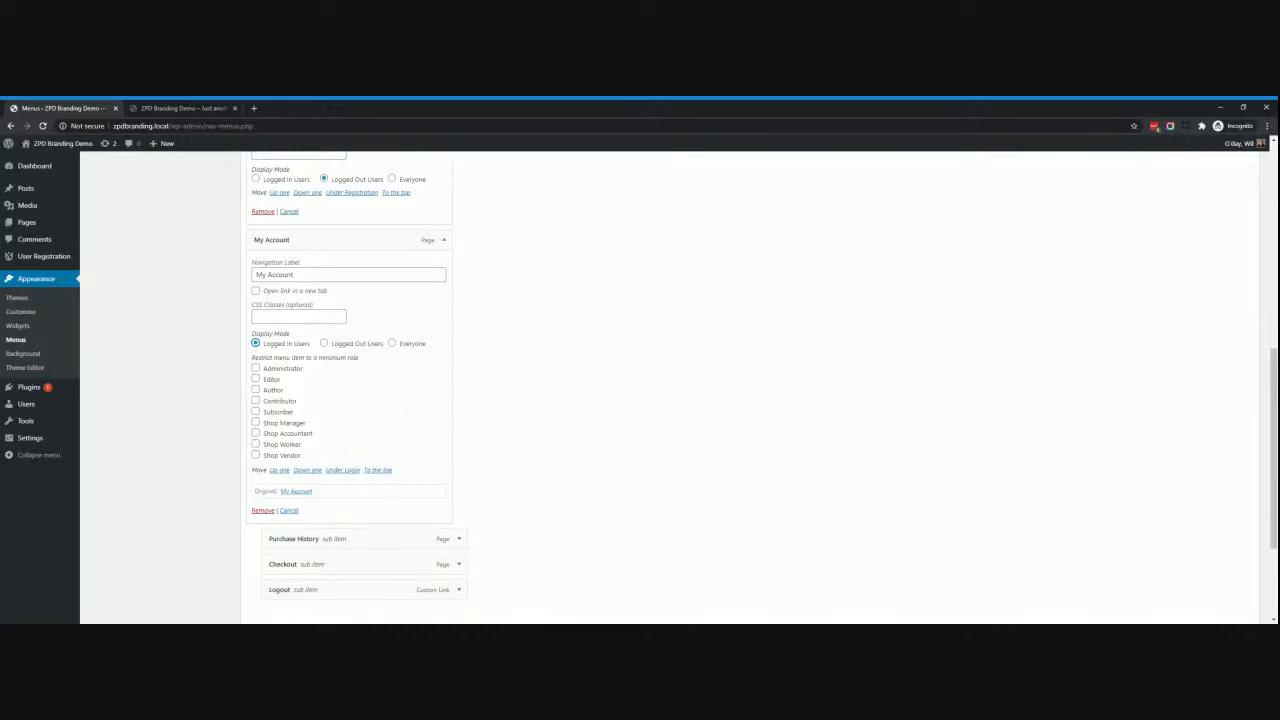
scroll(571, 500, down, 3)
scroll(429, 417, up, 3)
scroll(520, 504, down, 3)
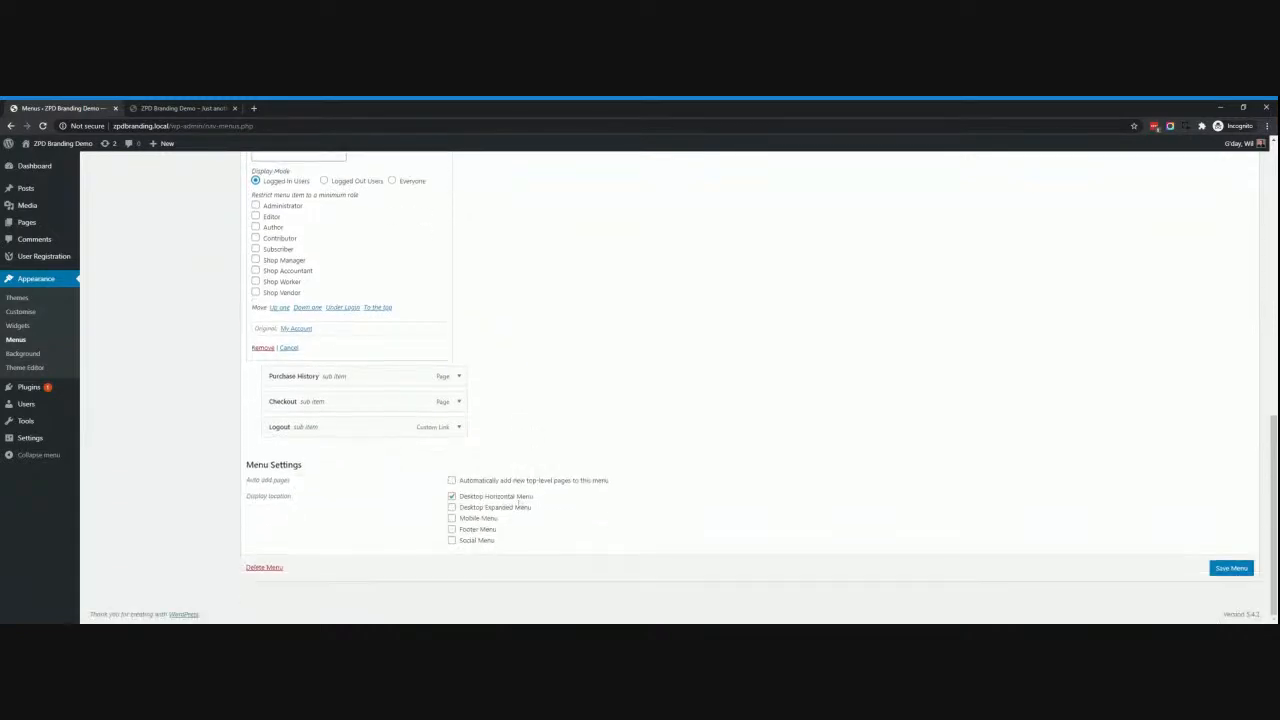
click(1242, 567)
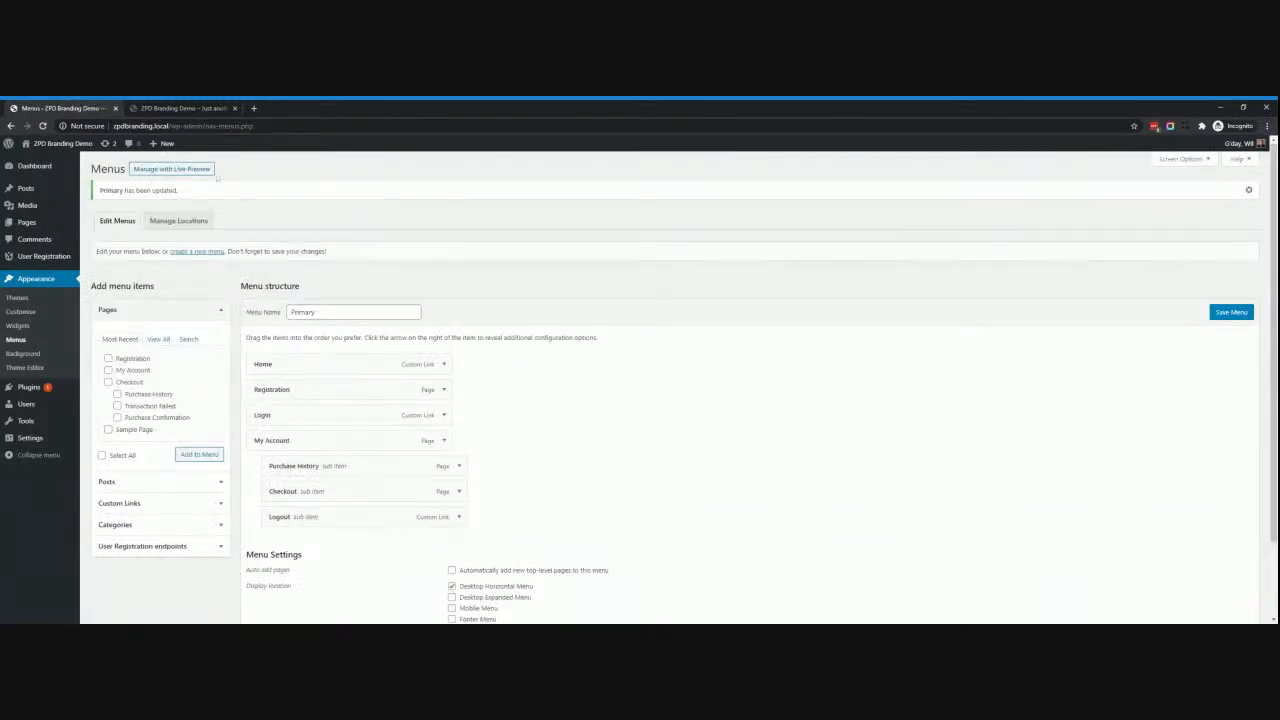
Reload the front page to check the updated menu, then log out and return home.
click(158, 108)
click(43, 126)
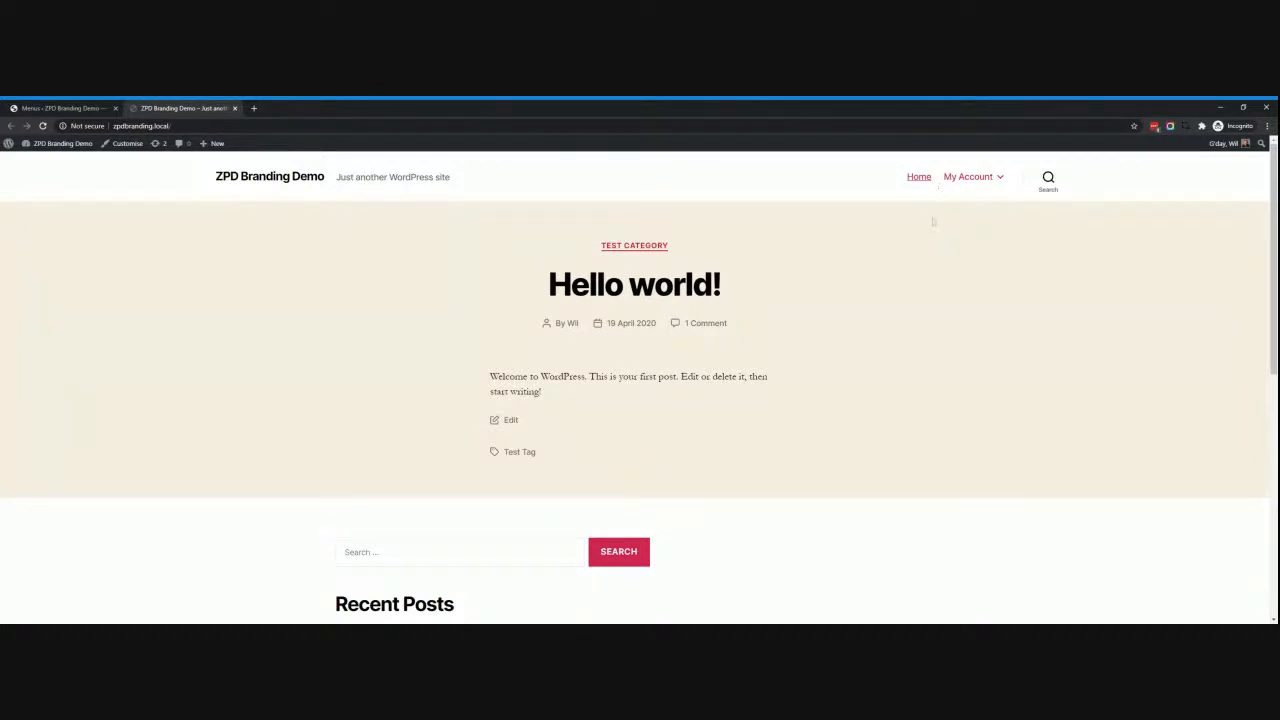
mouse_move(963, 180)
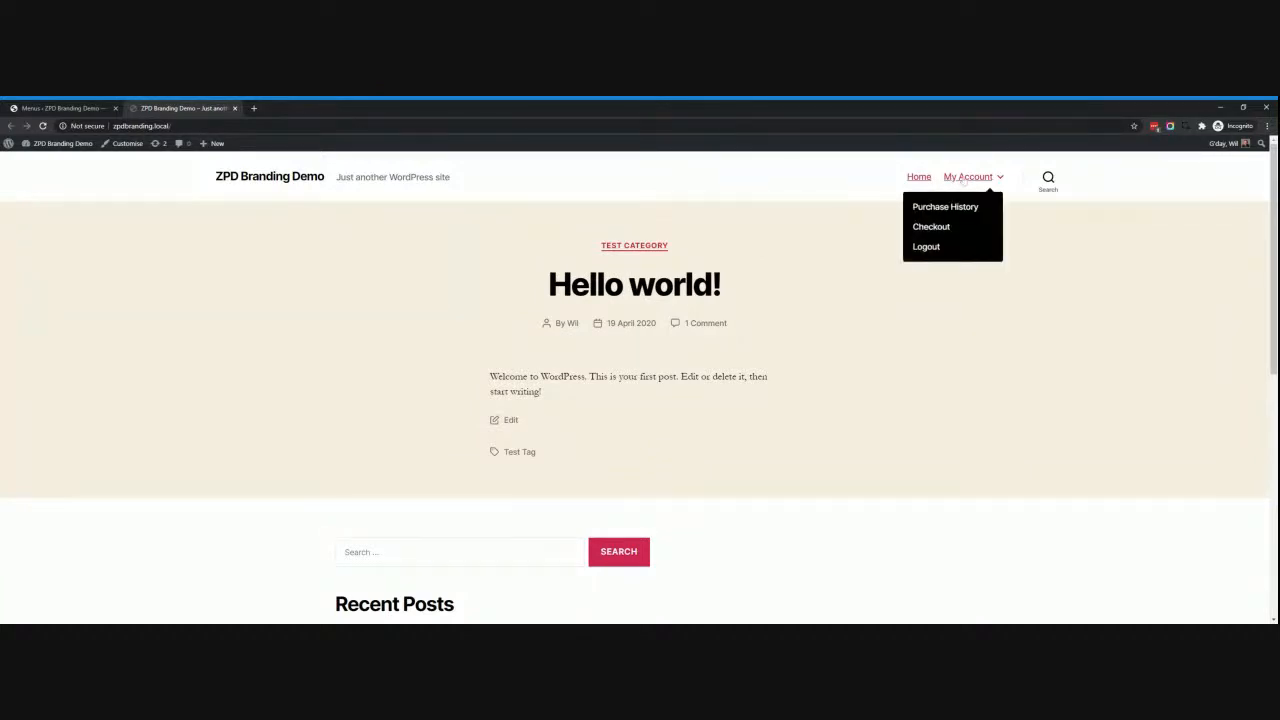
click(926, 247)
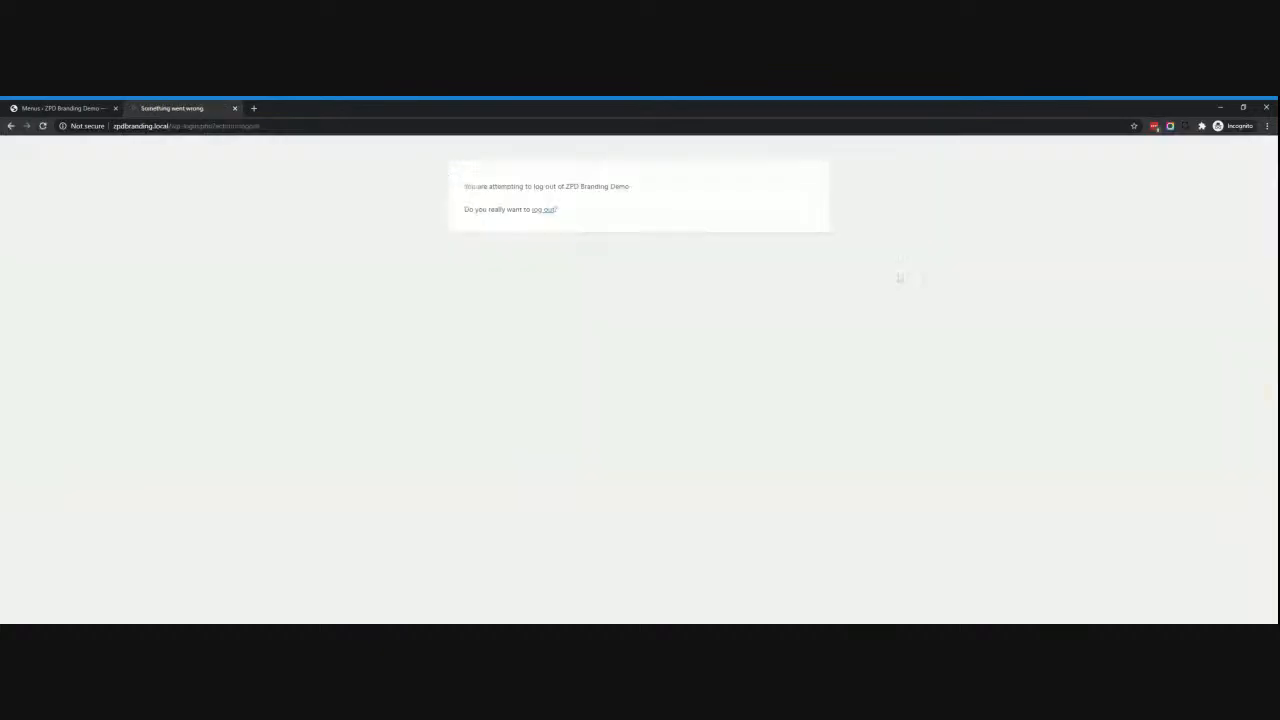
click(543, 210)
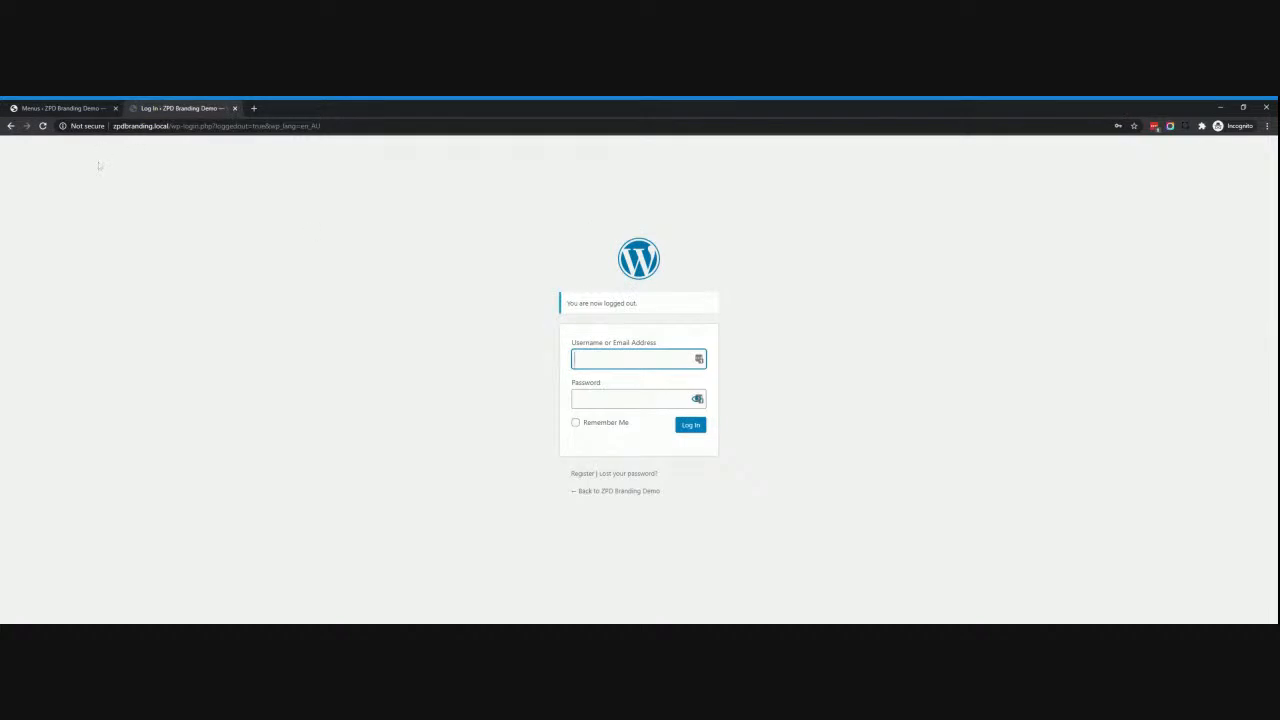
click(620, 491)
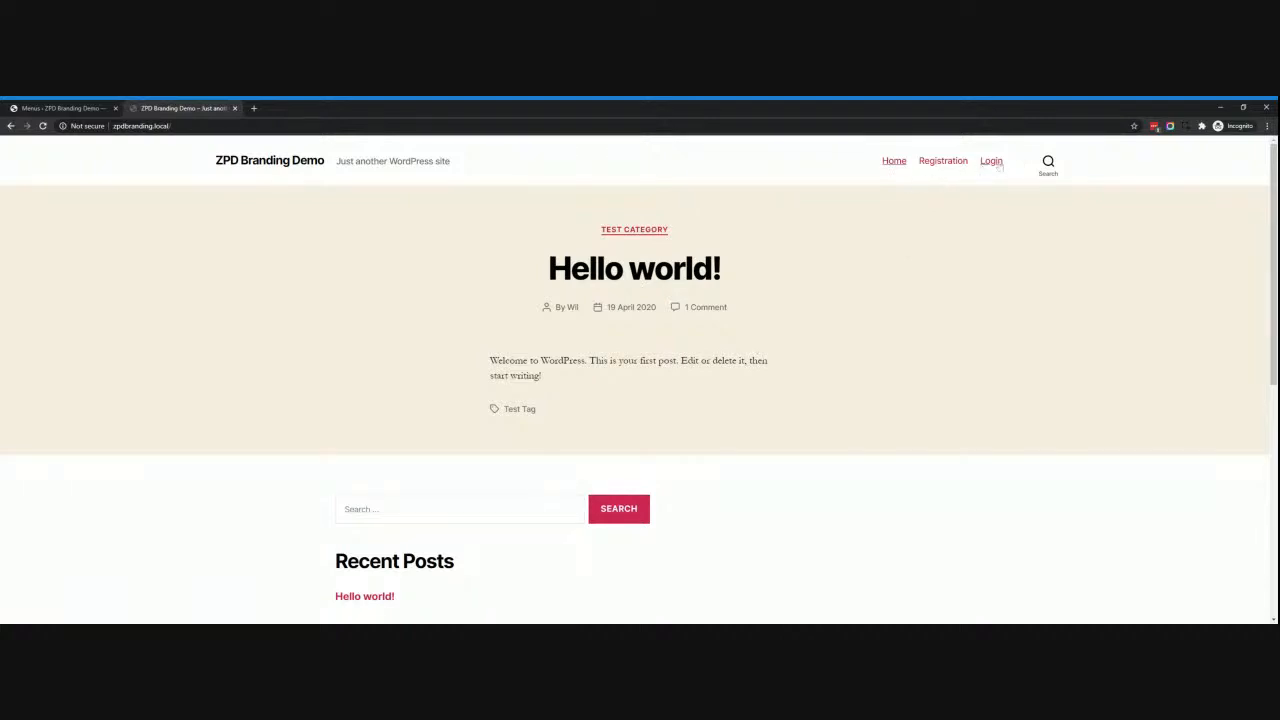
Log back in to the site using the saved login details.
click(997, 166)
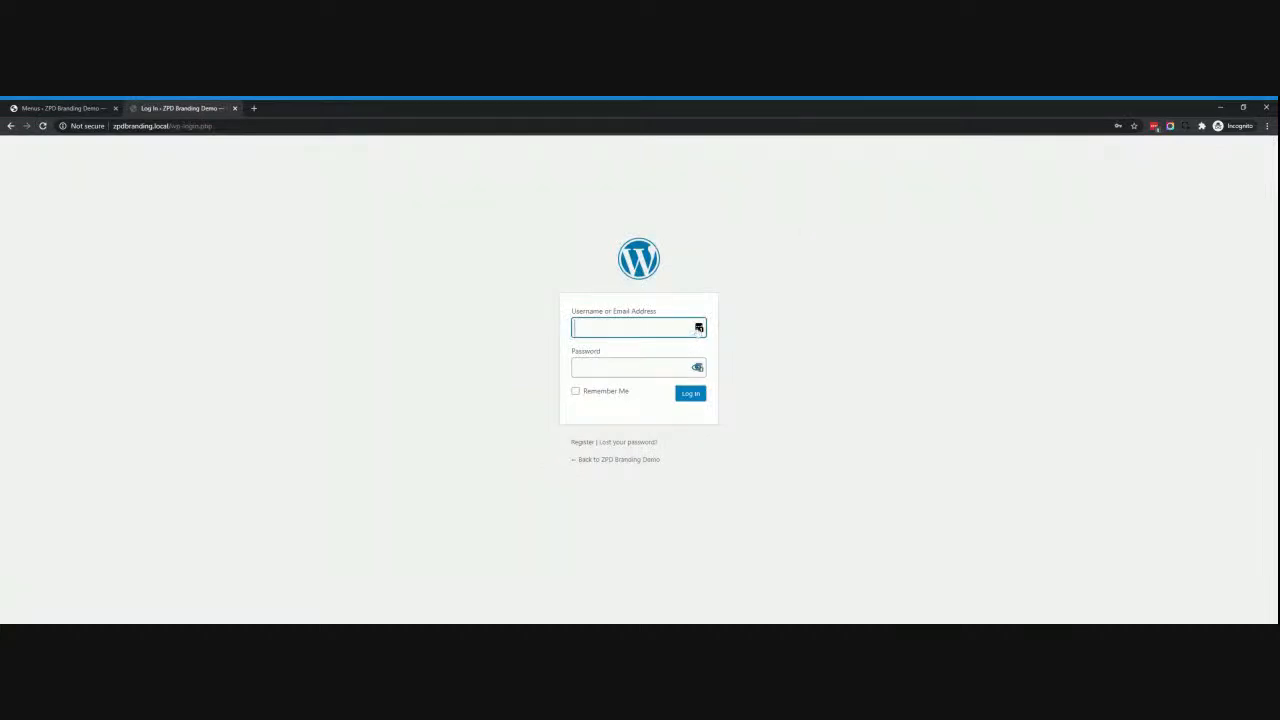
click(698, 329)
click(822, 382)
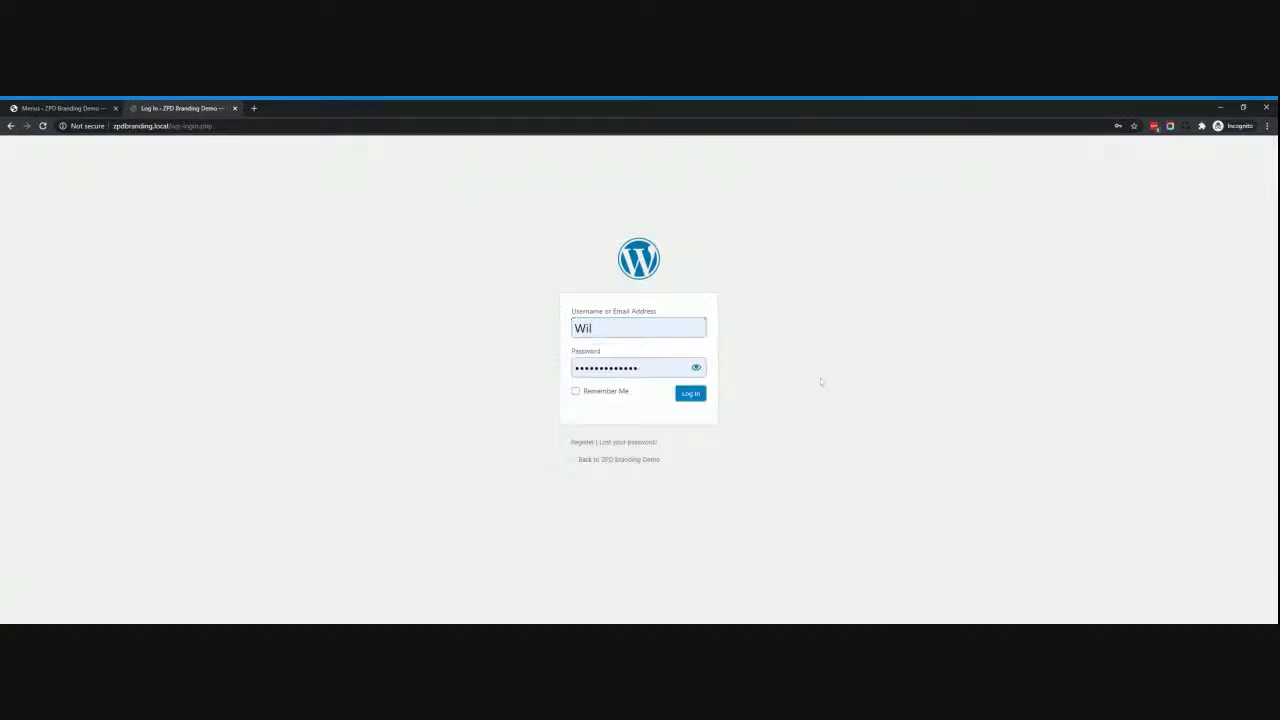
click(701, 400)
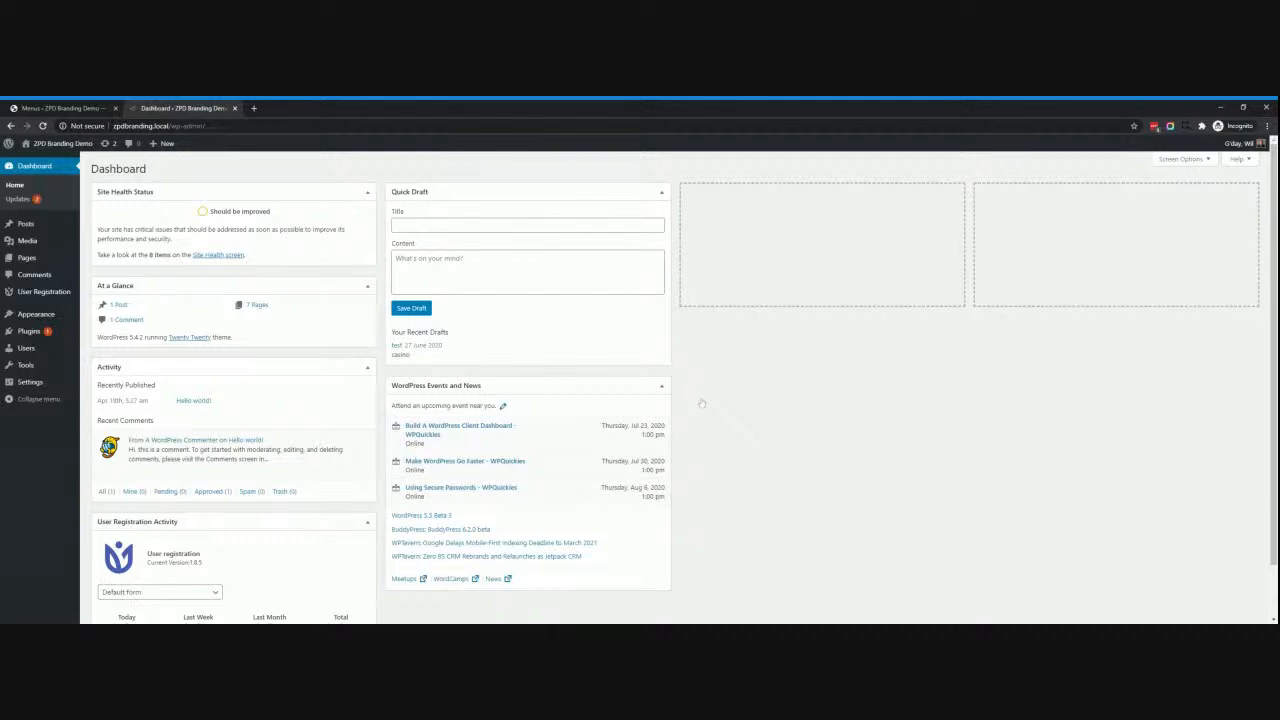
Open the live site in a background tab, close the dashboard tab, and return to the menu editor.
mouse_move(48, 145)
middle_click(32, 167)
middle_click(130, 111)
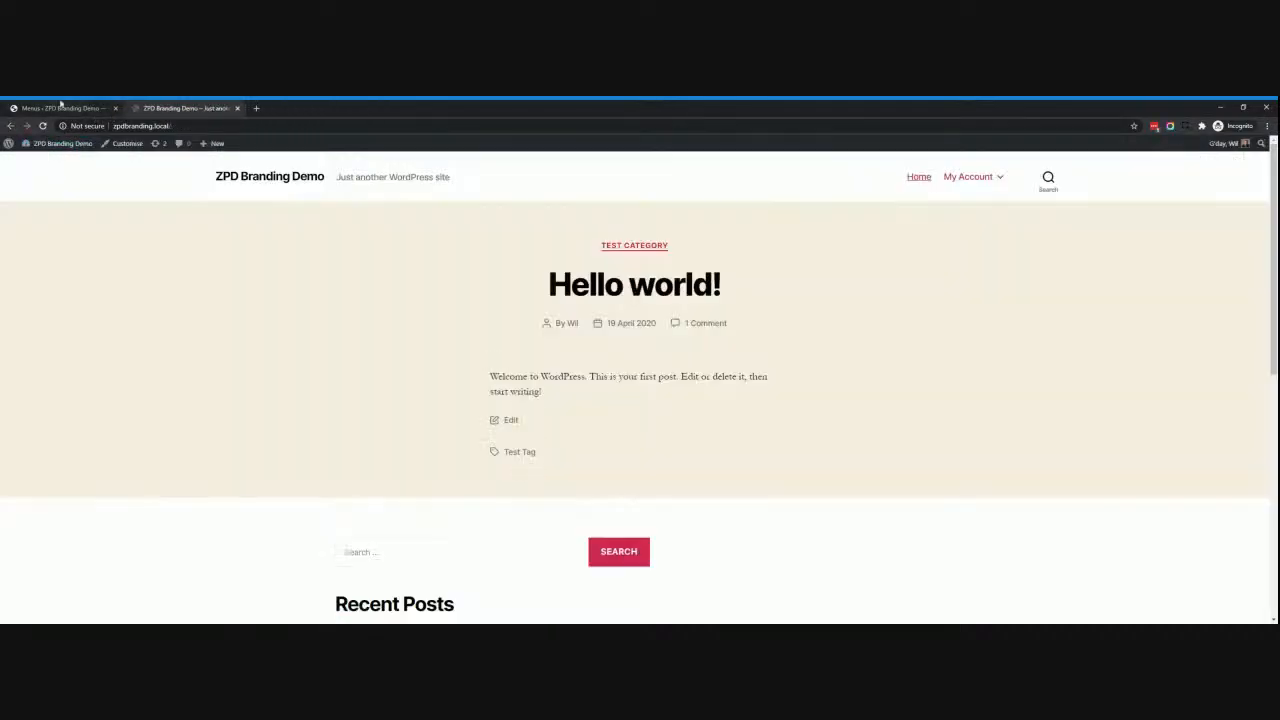
click(60, 108)
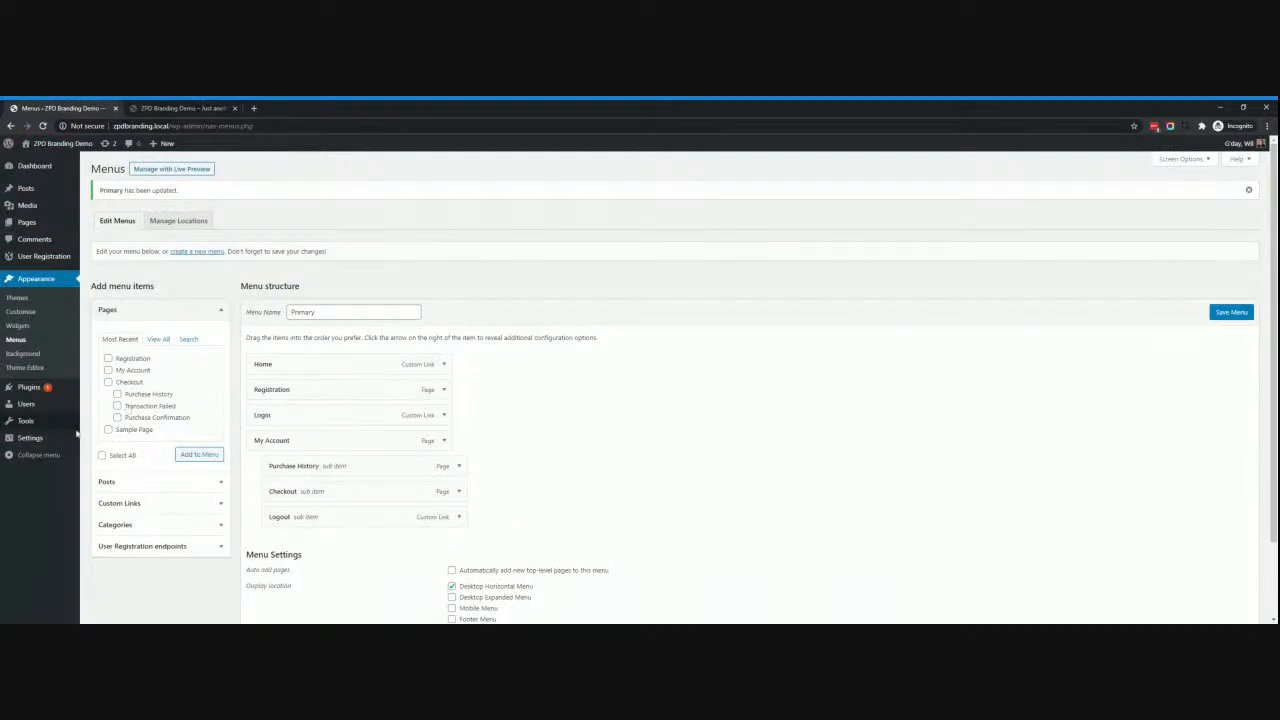
Review the Login/logout redirects rules for specific users and roles.
click(25, 389)
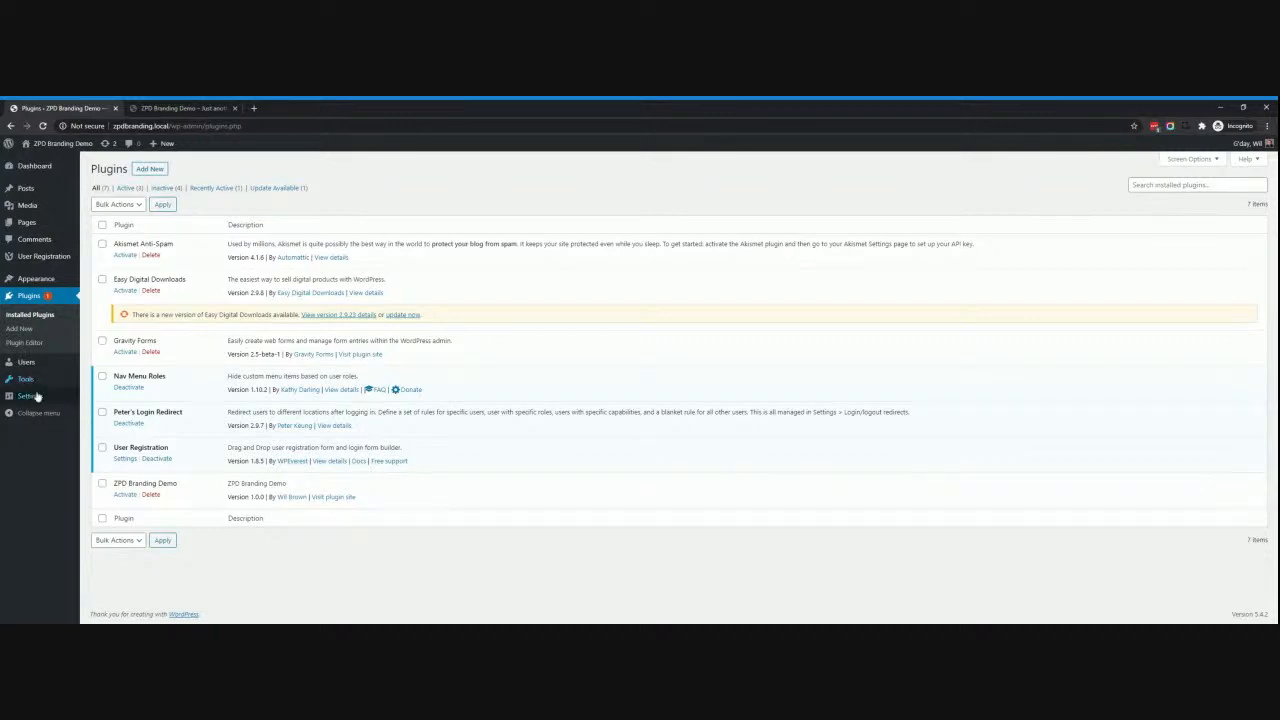
mouse_move(31, 383)
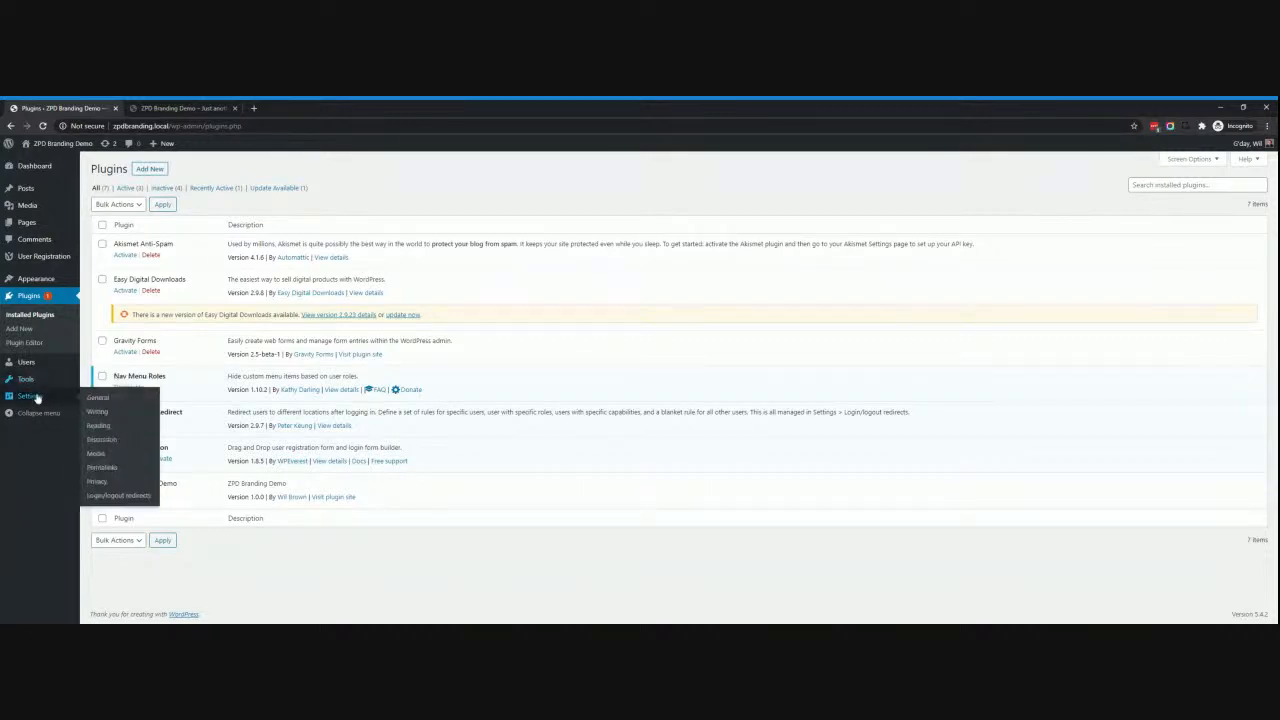
click(110, 496)
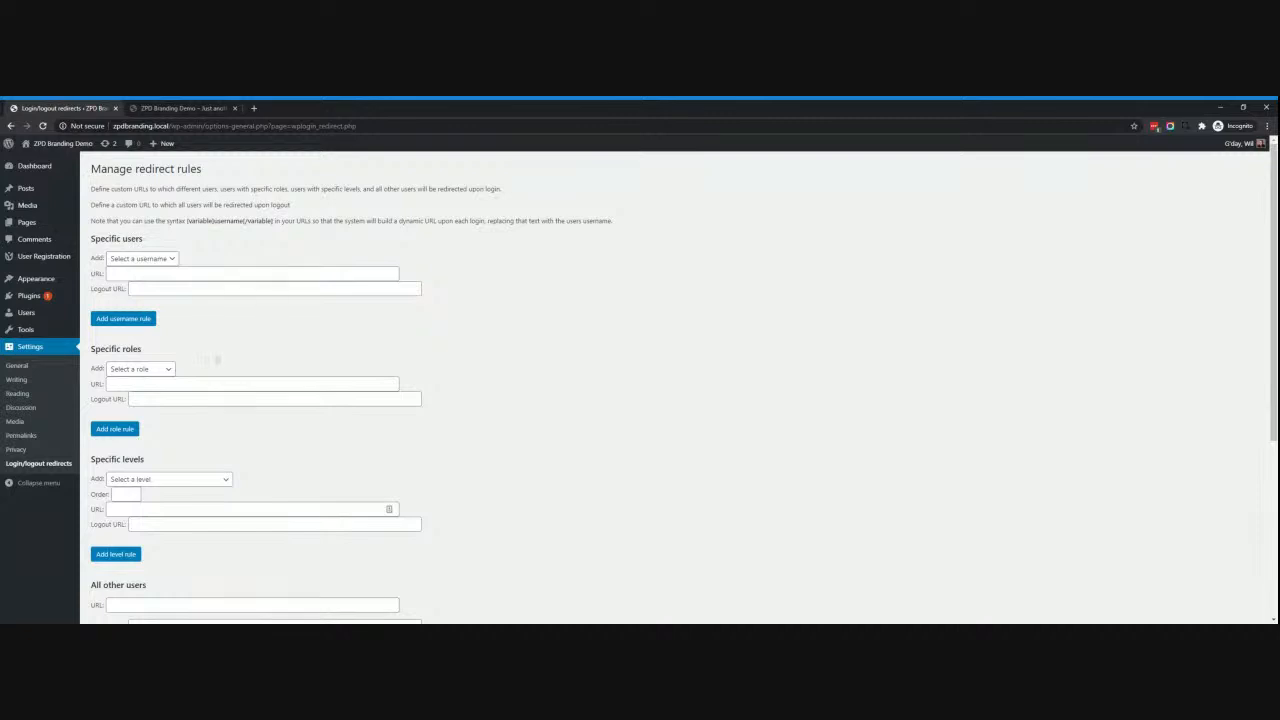
click(160, 273)
click(178, 289)
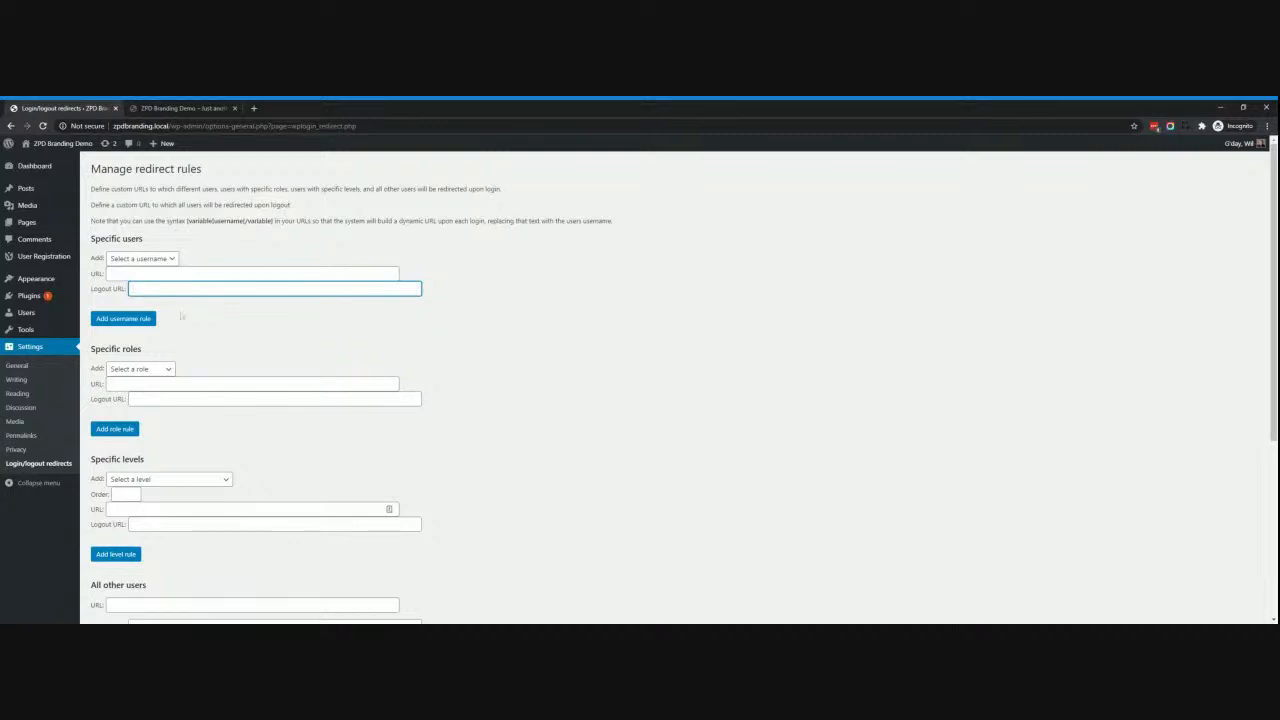
scroll(157, 272, down, 1)
click(157, 270)
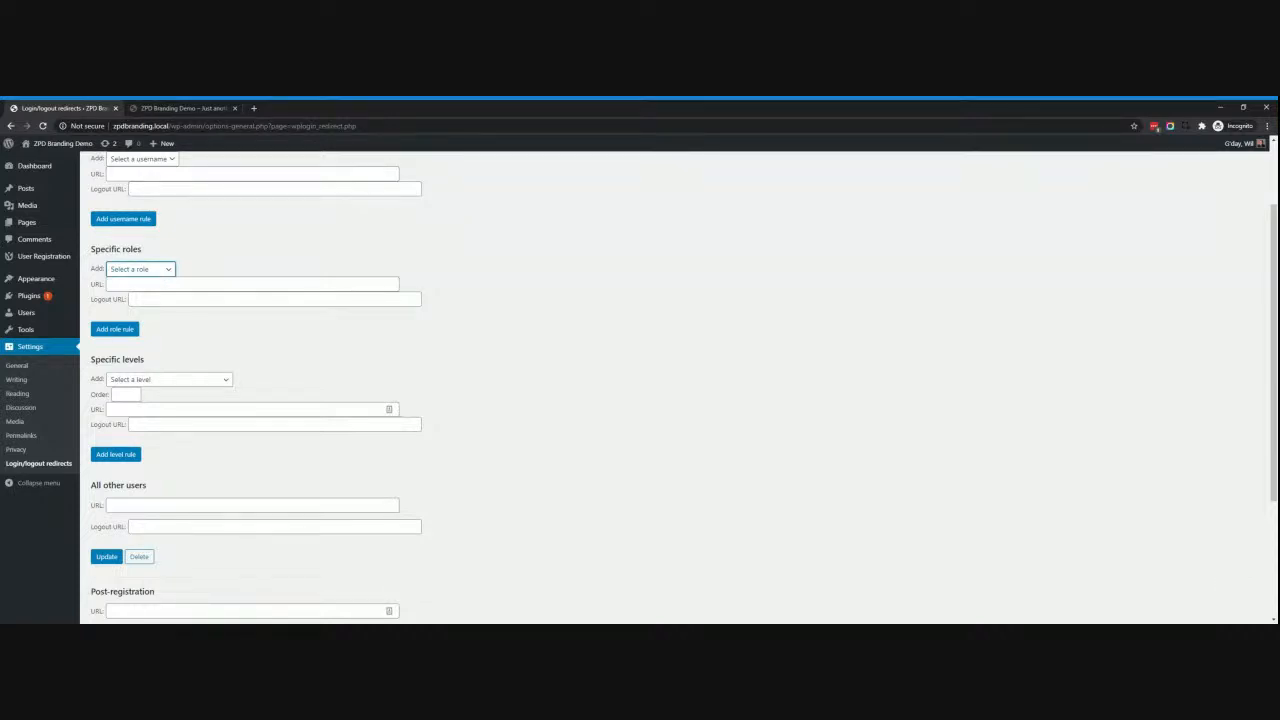
scroll(660, 390, down, 3)
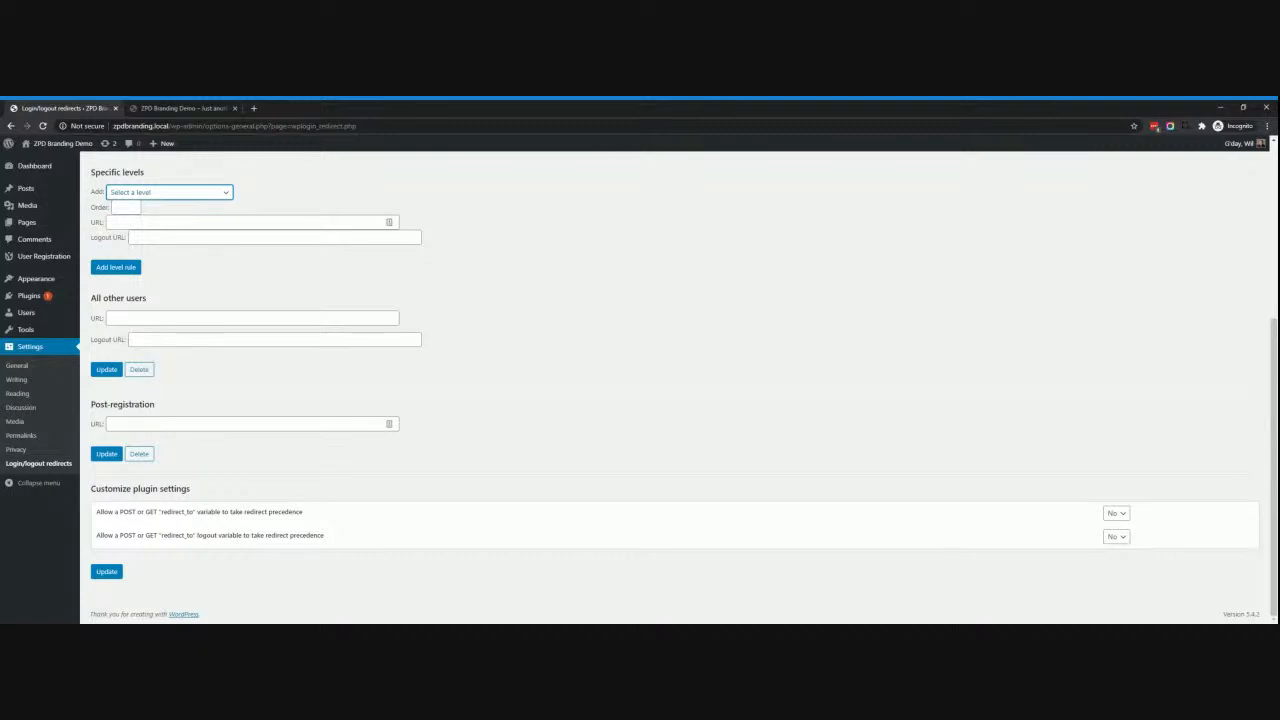
click(266, 372)
Try a dashboard redirect path for All other users, then deactivate Peter's Login Redirect.
click(252, 318)
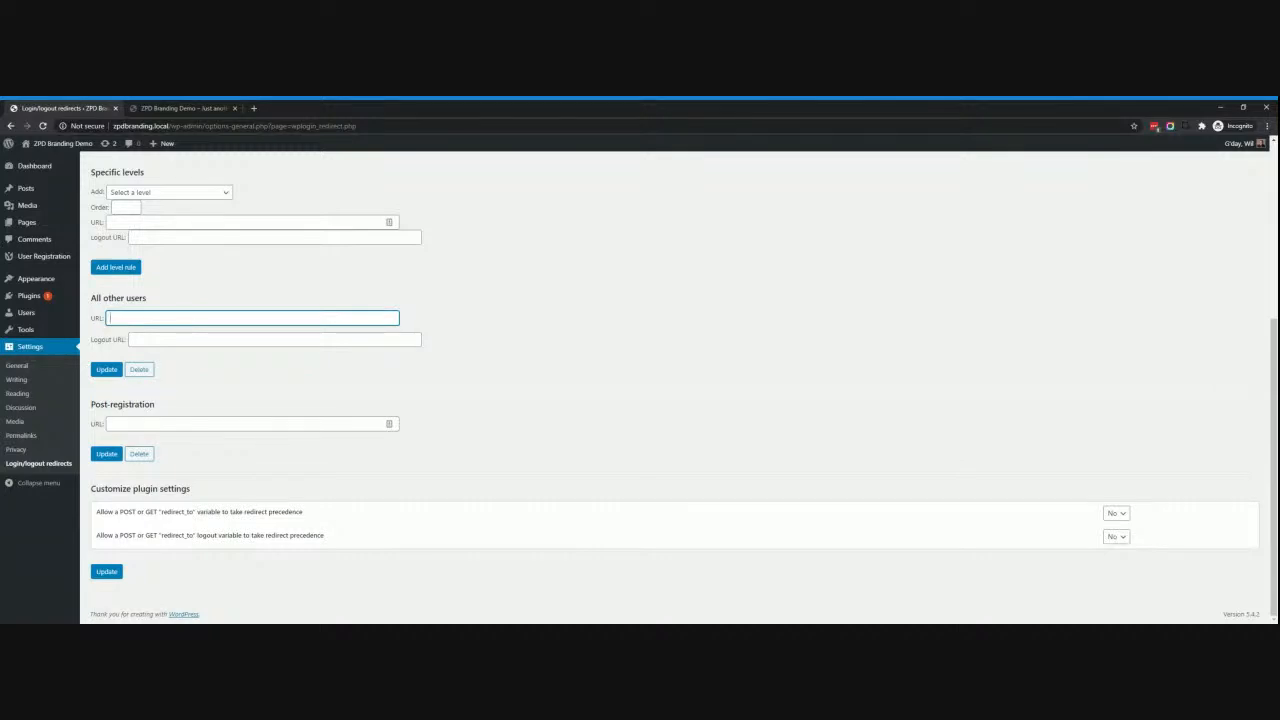
text(/dsahboa)
key(BackSpace)
key(BackSpace)
key(BackSpace)
key(BackSpace)
key(BackSpace)
key(BackSpace)
text(as)
click(190, 424)
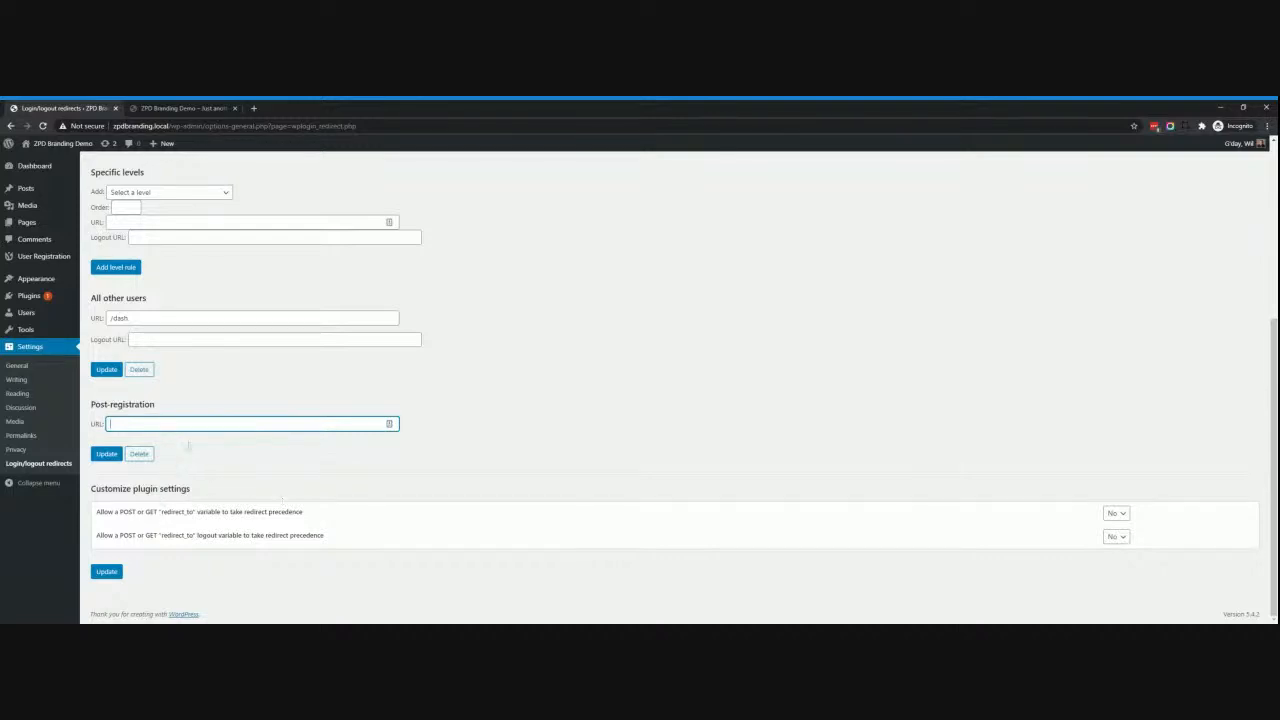
scroll(445, 415, up, 4)
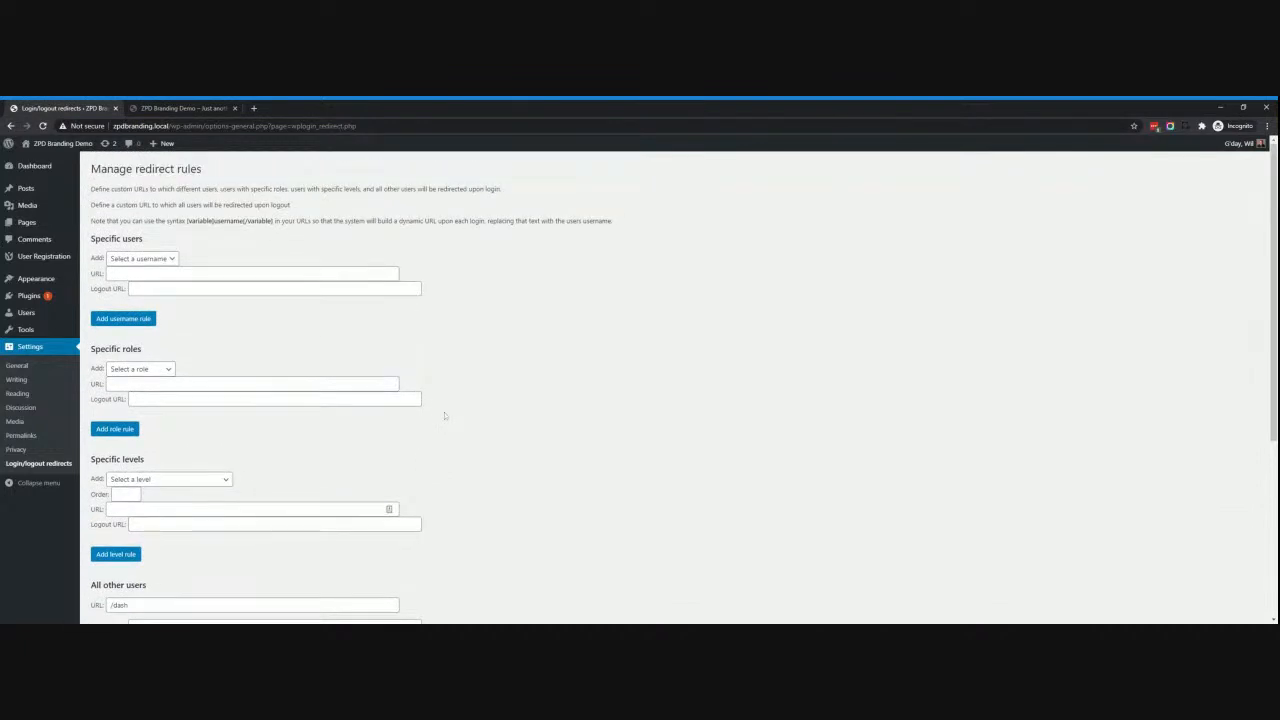
scroll(445, 415, down, 5)
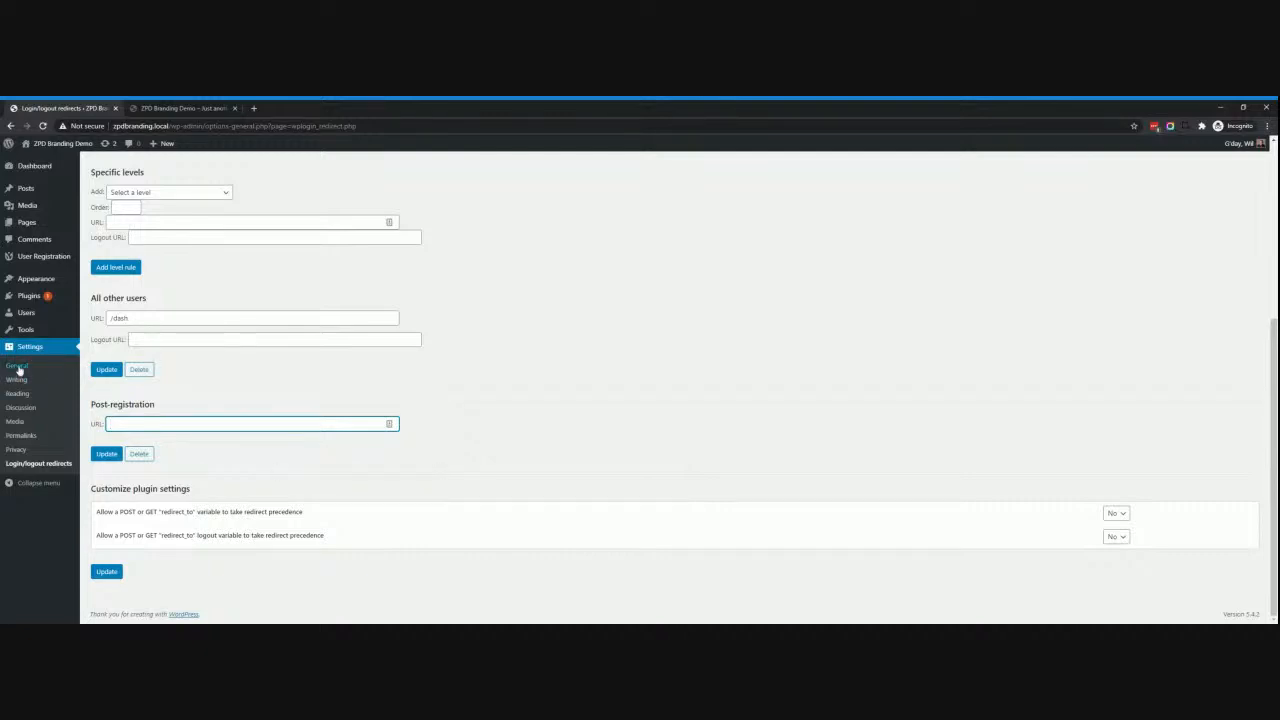
click(32, 298)
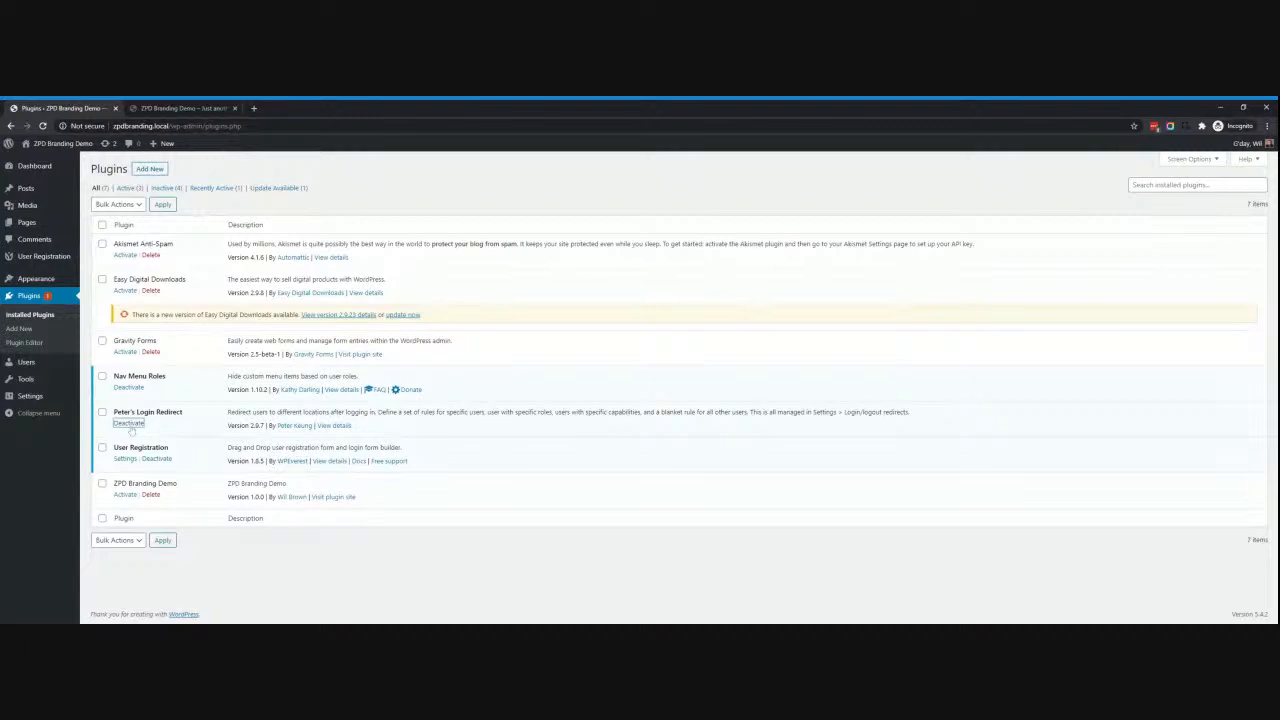
click(128, 423)
Open User Registration settings, with All Pages loaded in a second tab moved beside it.
click(123, 489)
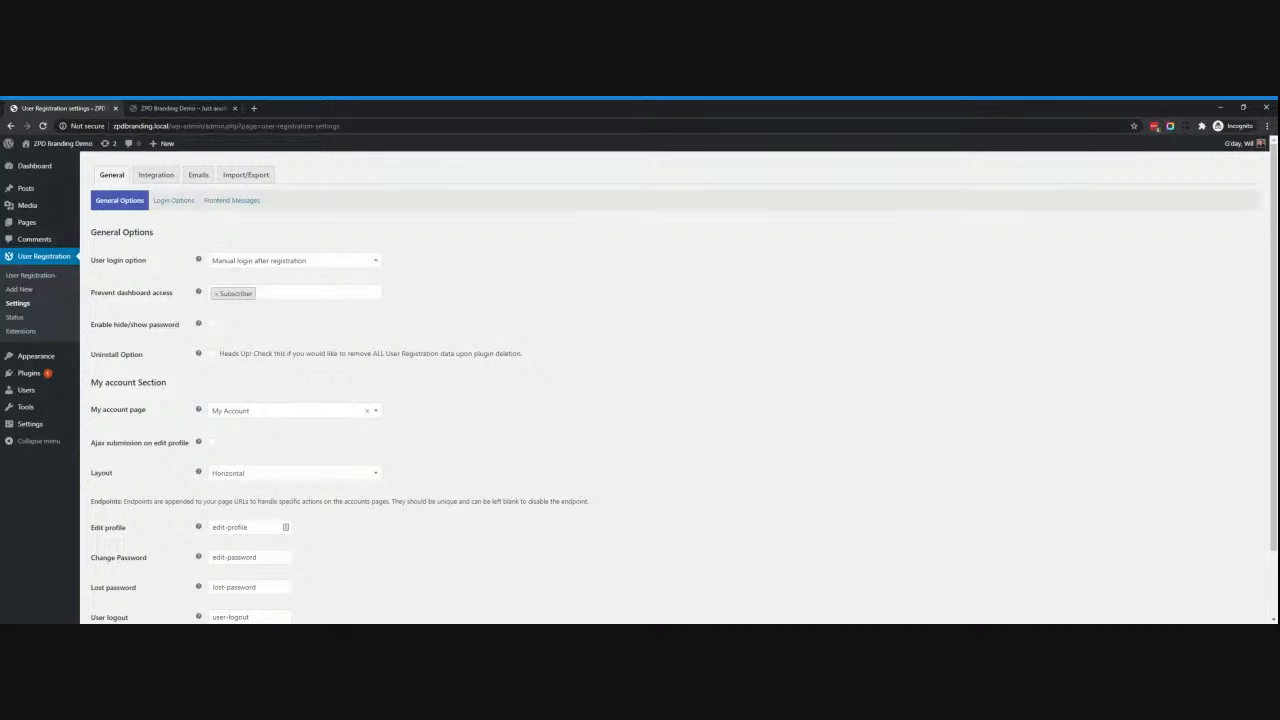
middle_click(25, 222)
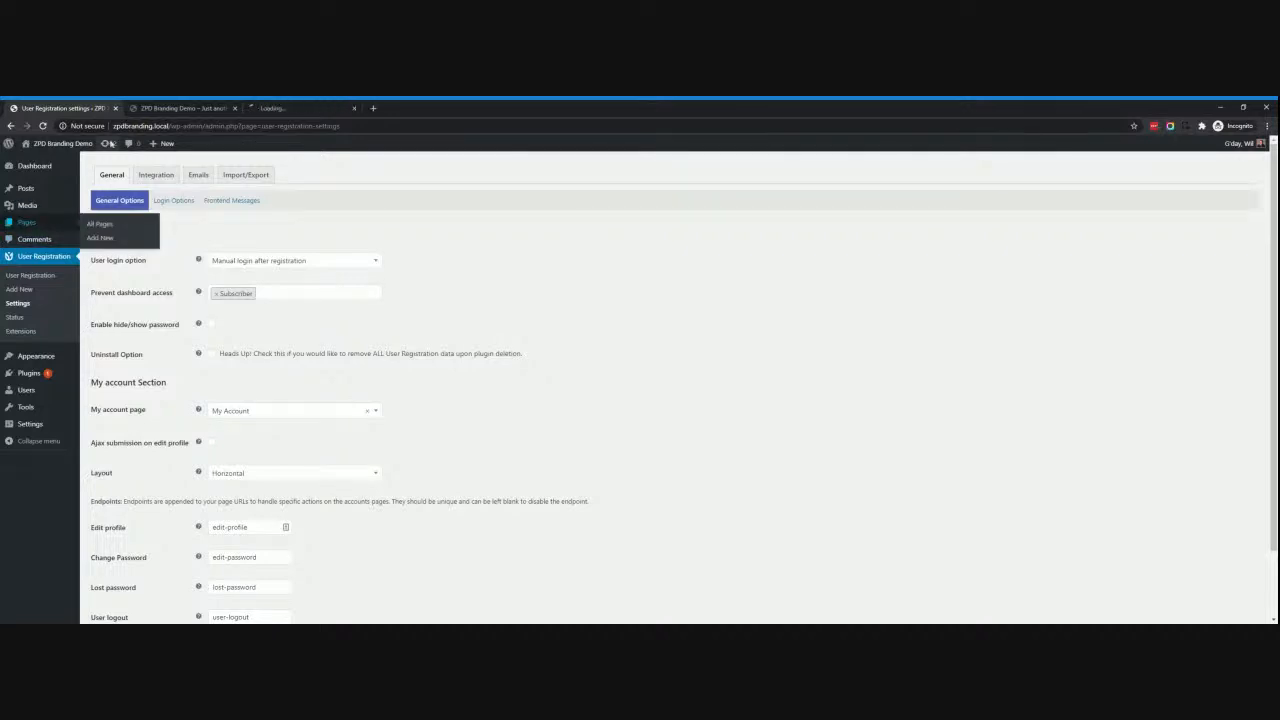
drag(300, 103, 193, 108)
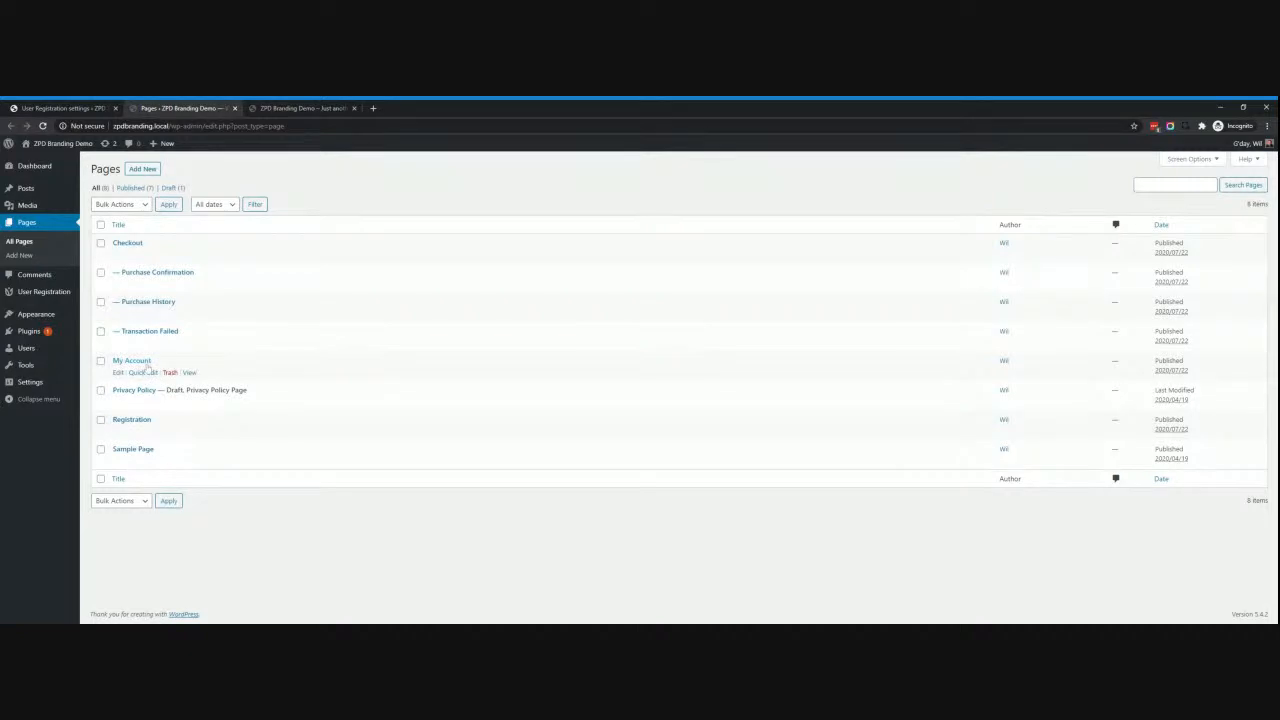
click(88, 107)
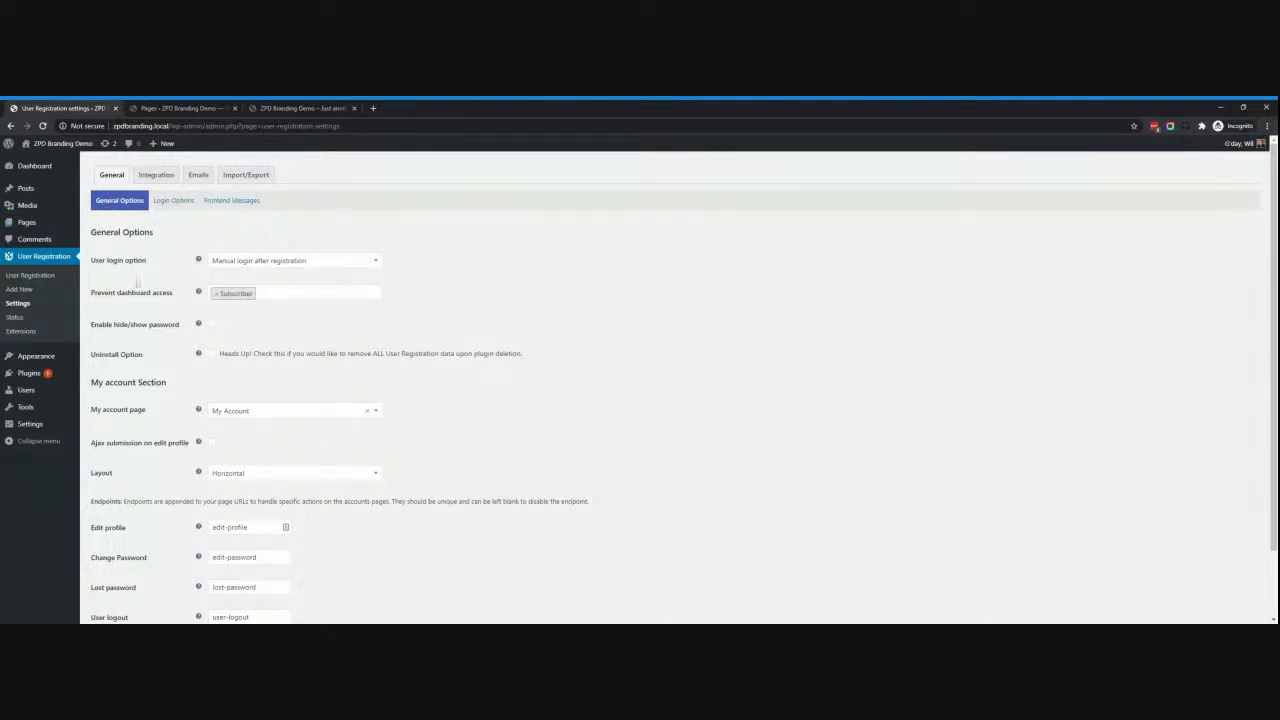
Keep manual login after registration and My Account as the account page.
click(295, 262)
click(295, 277)
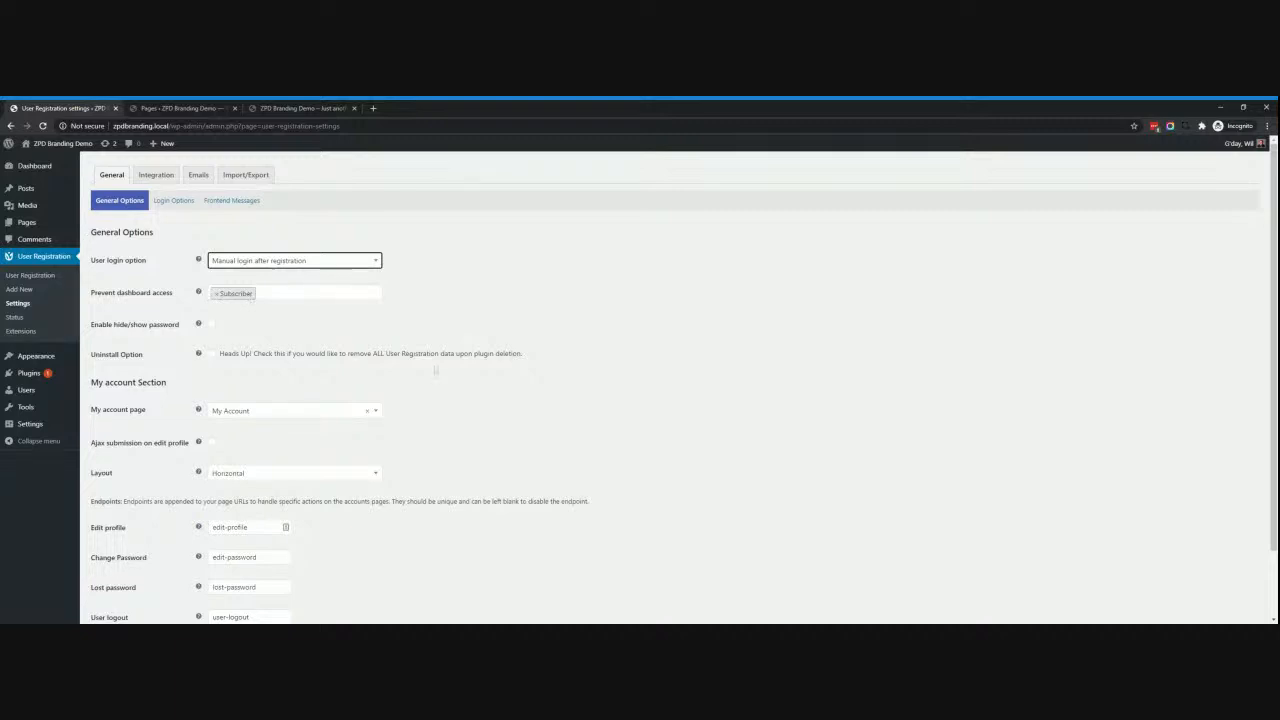
scroll(436, 370, down, 2)
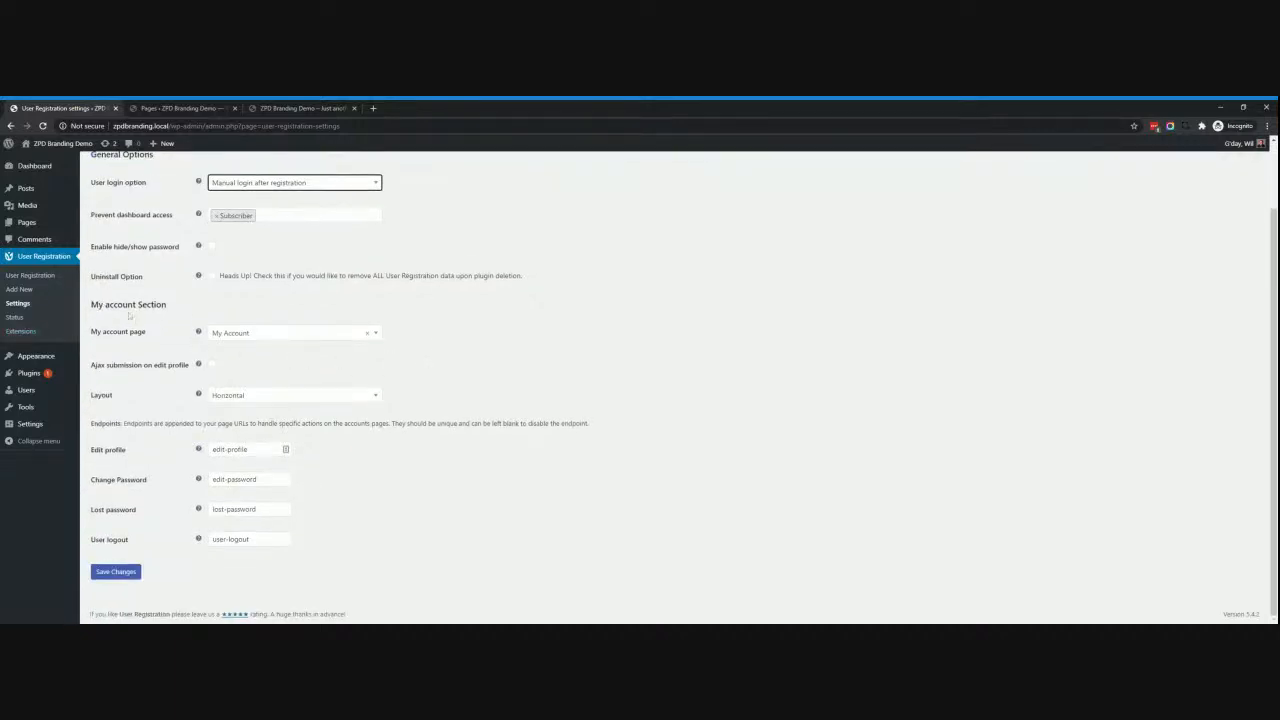
click(262, 335)
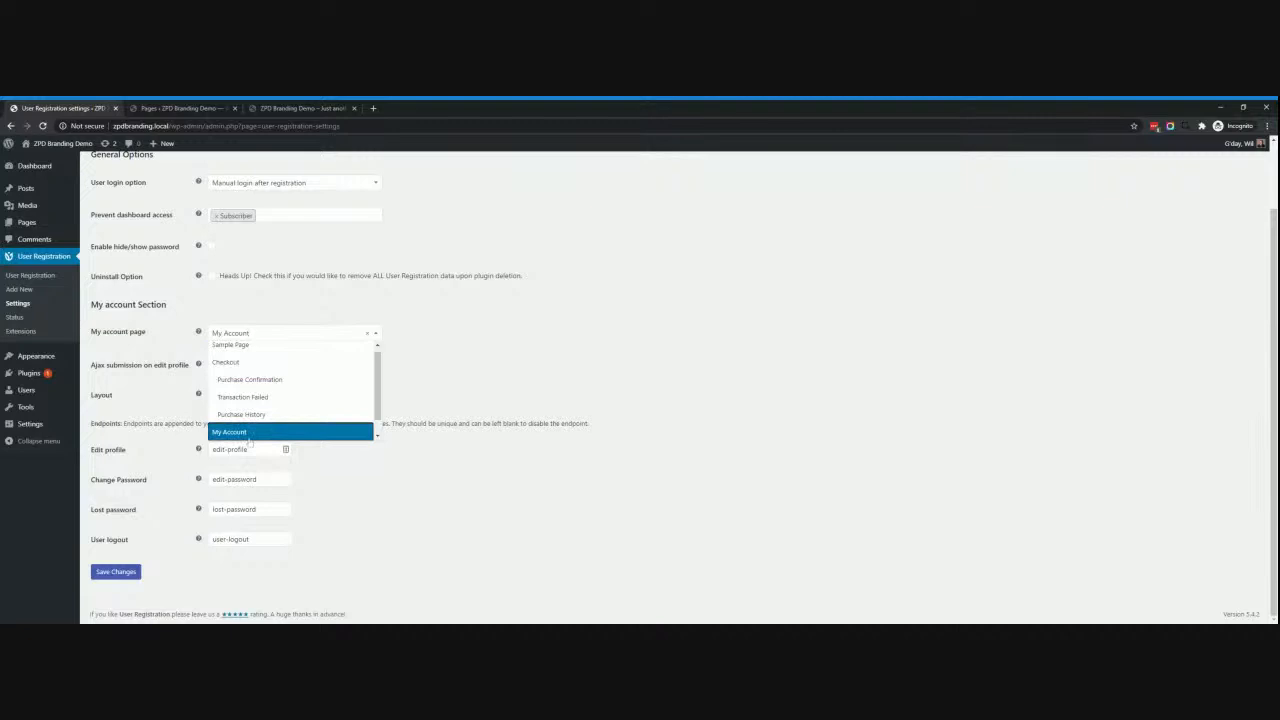
click(250, 436)
click(273, 335)
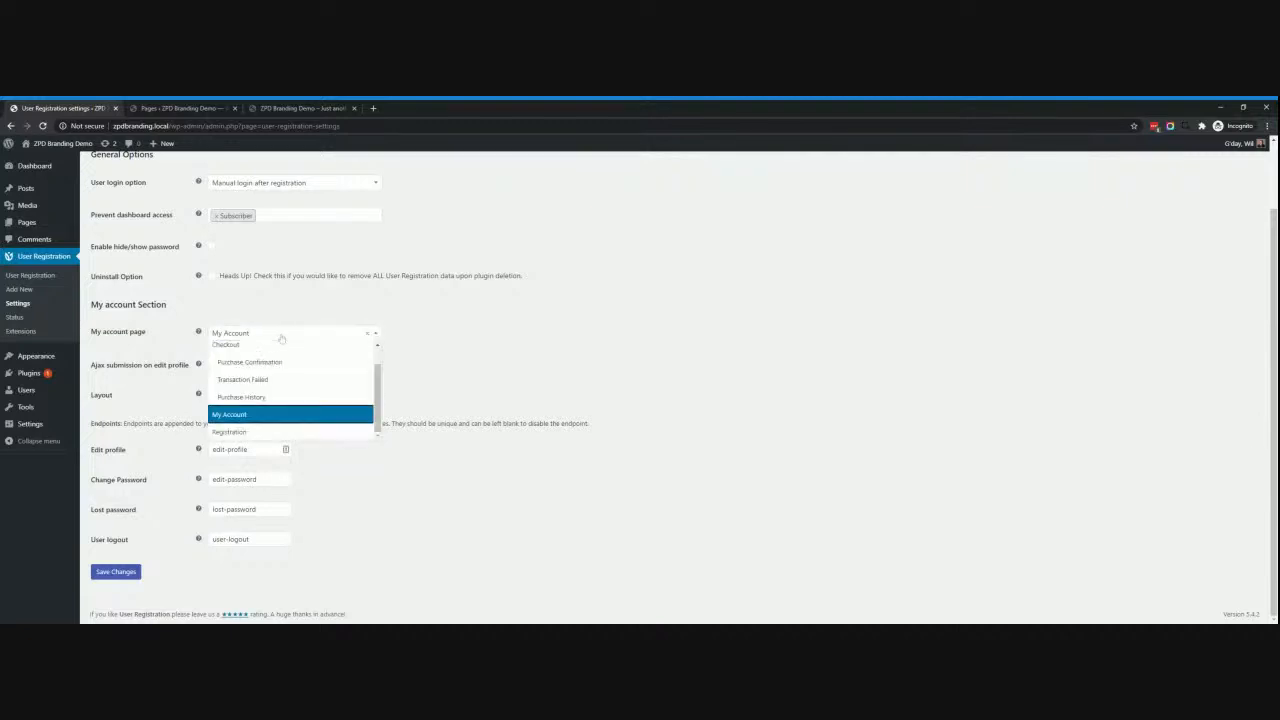
mouse_move(379, 393)
mouse_down()
mouse_move(379, 377)
mouse_move(379, 392)
mouse_up()
click(460, 375)
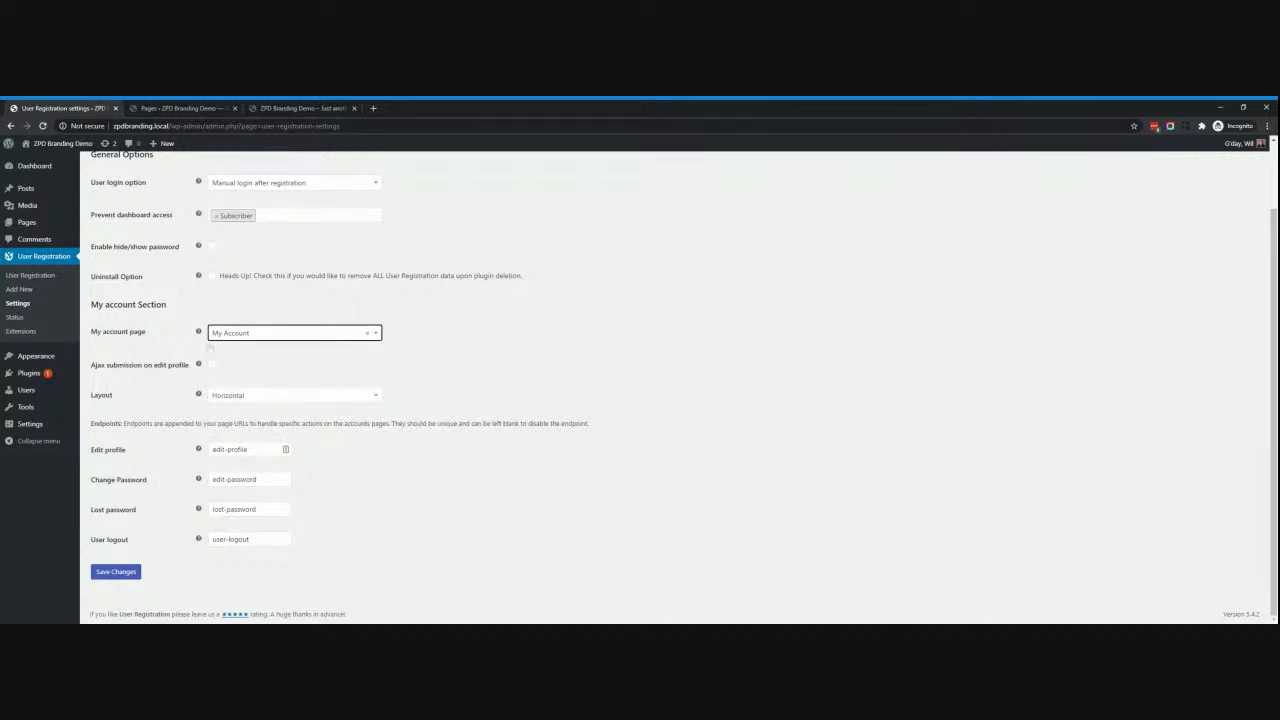
Check the edit-profile and lost-password endpoint values, then go to Login Options.
mouse_move(188, 341)
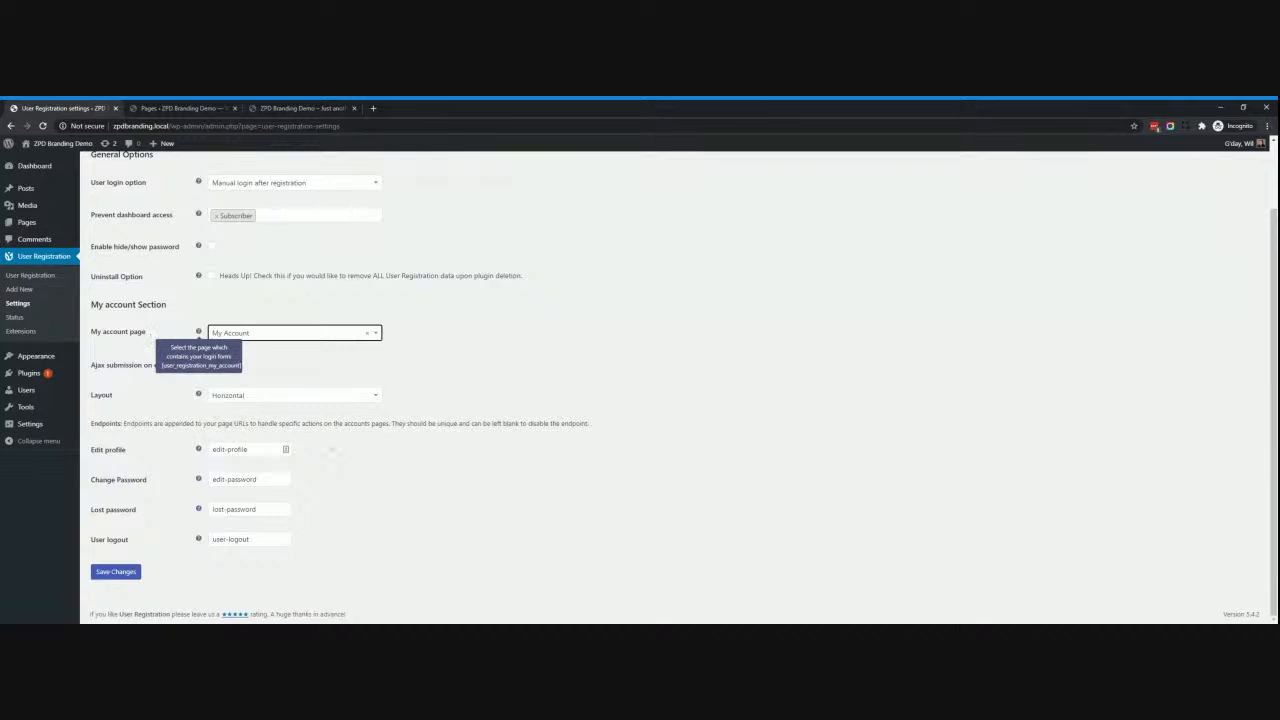
click(250, 449)
click(392, 459)
click(255, 509)
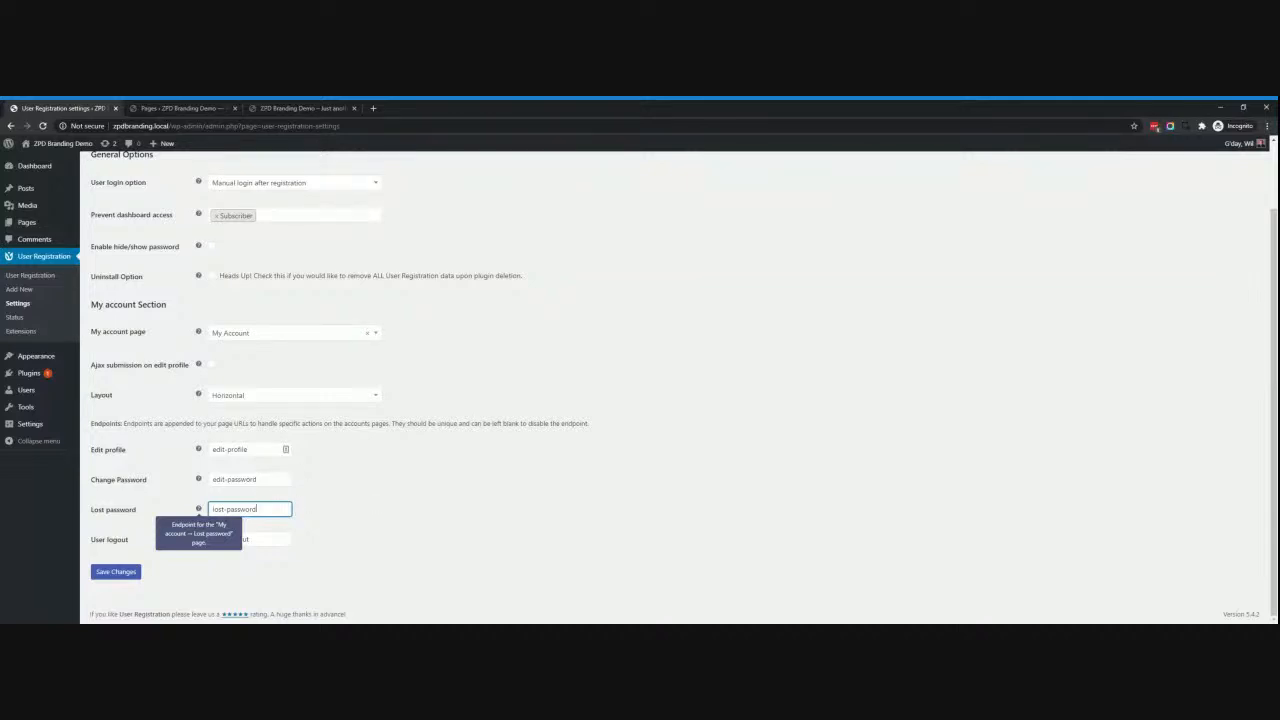
scroll(369, 418, up, 2)
click(182, 201)
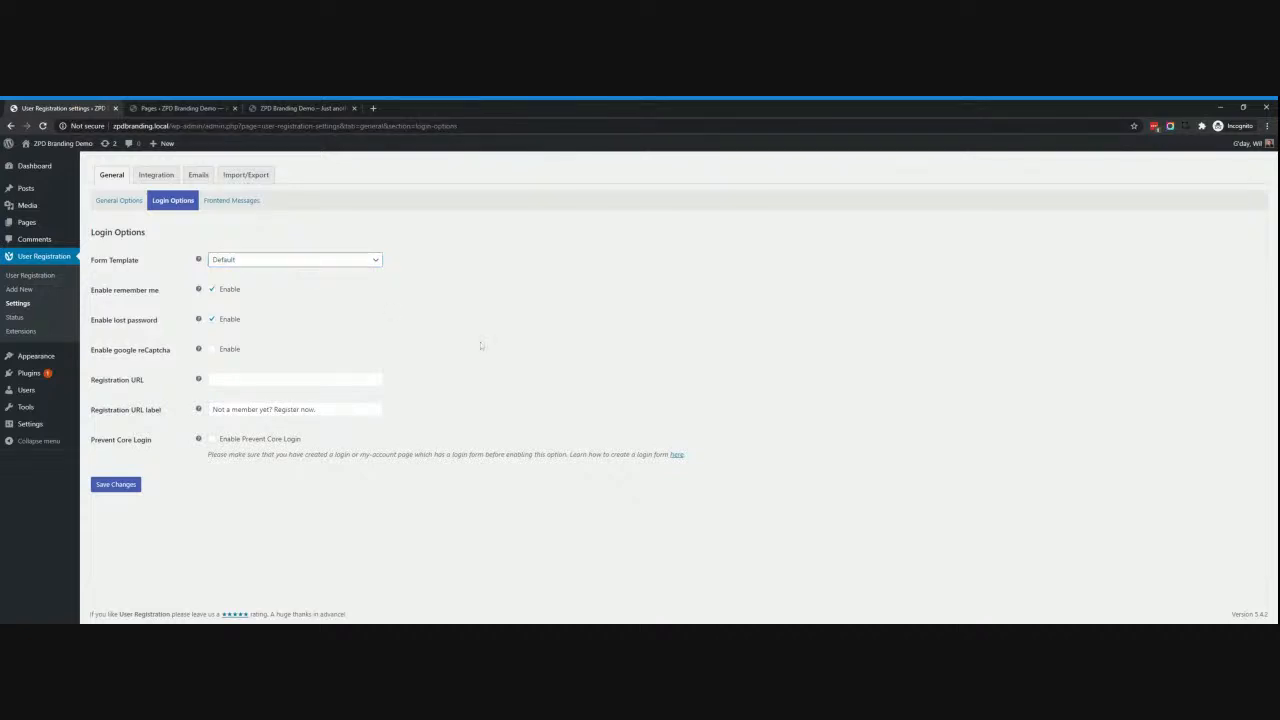
Review the Frontend Messages settings, including the admin approval after registration message.
click(232, 200)
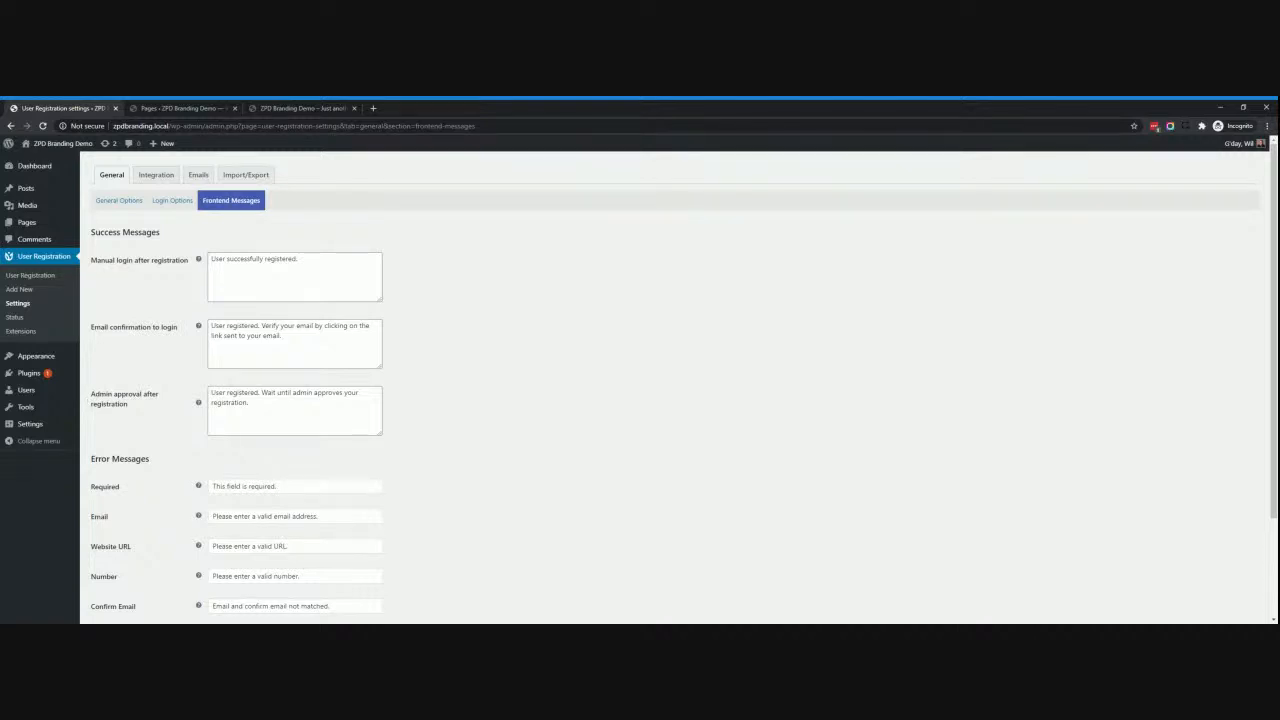
click(249, 403)
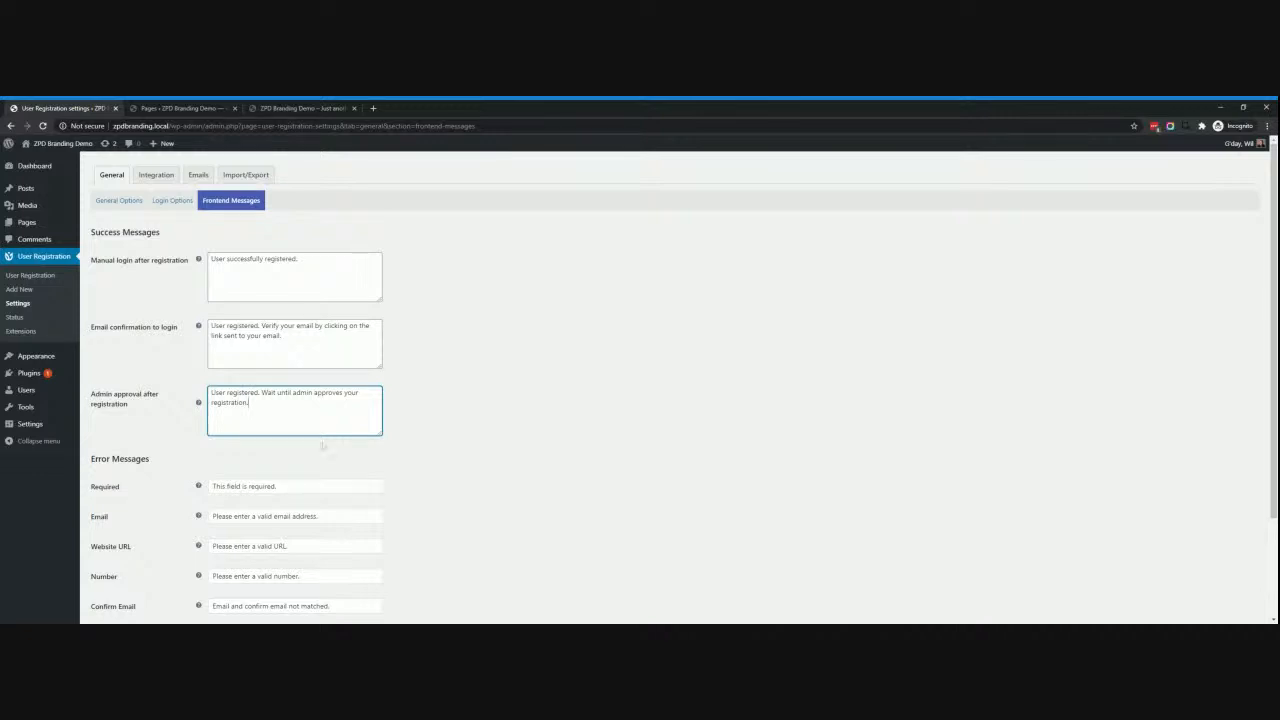
scroll(322, 447, down, 3)
scroll(435, 452, up, 3)
Look over the Google reCaptcha integration settings and the Emails notification list.
click(148, 177)
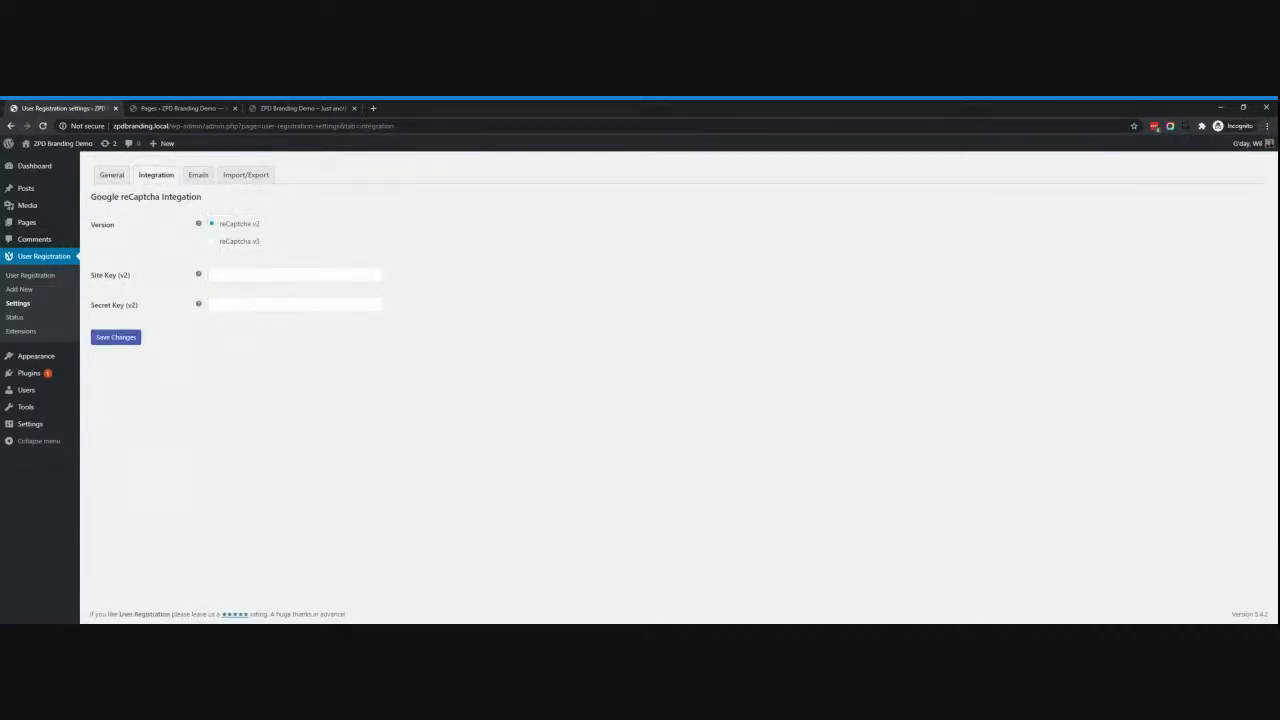
mouse_move(198, 224)
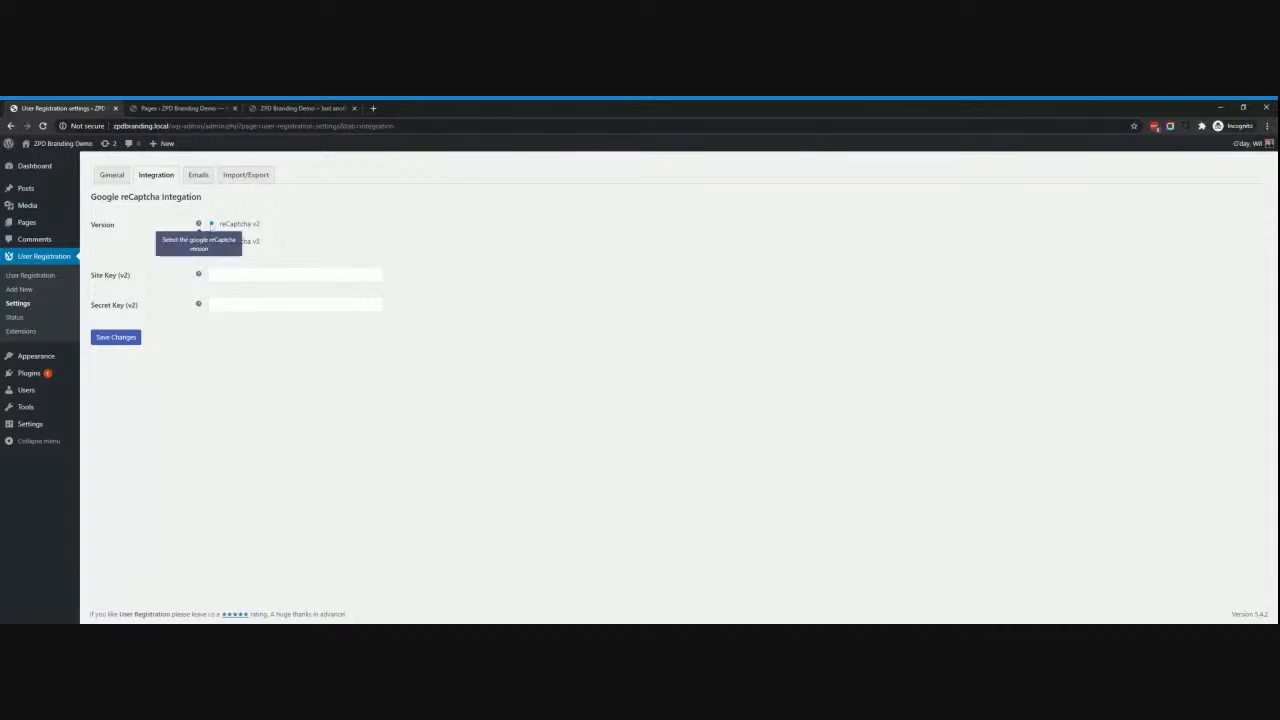
click(200, 176)
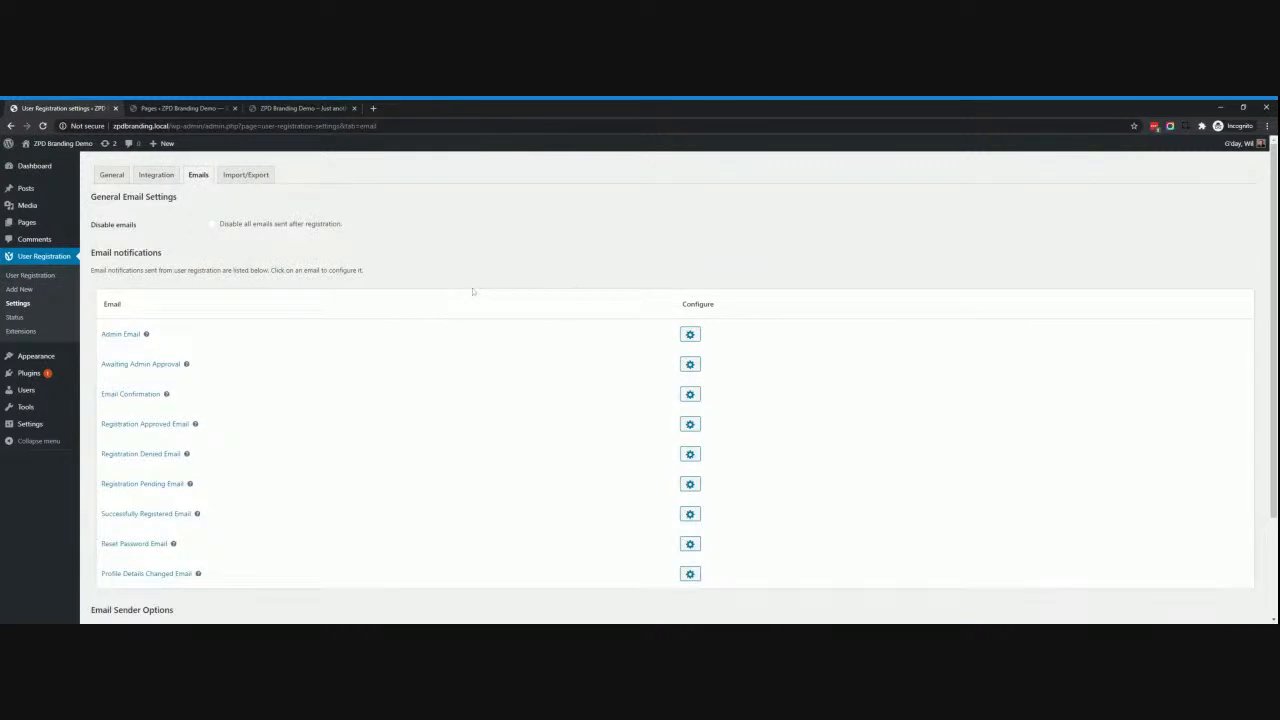
scroll(473, 292, down, 3)
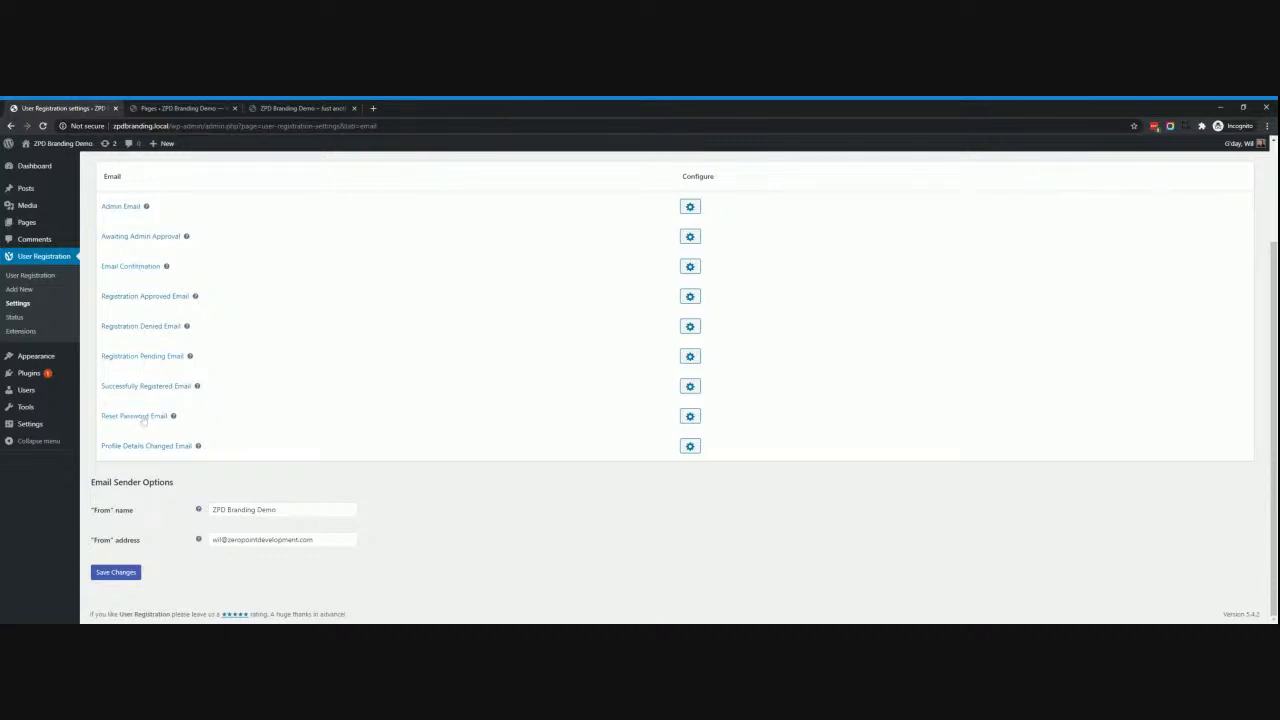
scroll(143, 422, up, 2)
mouse_move(166, 396)
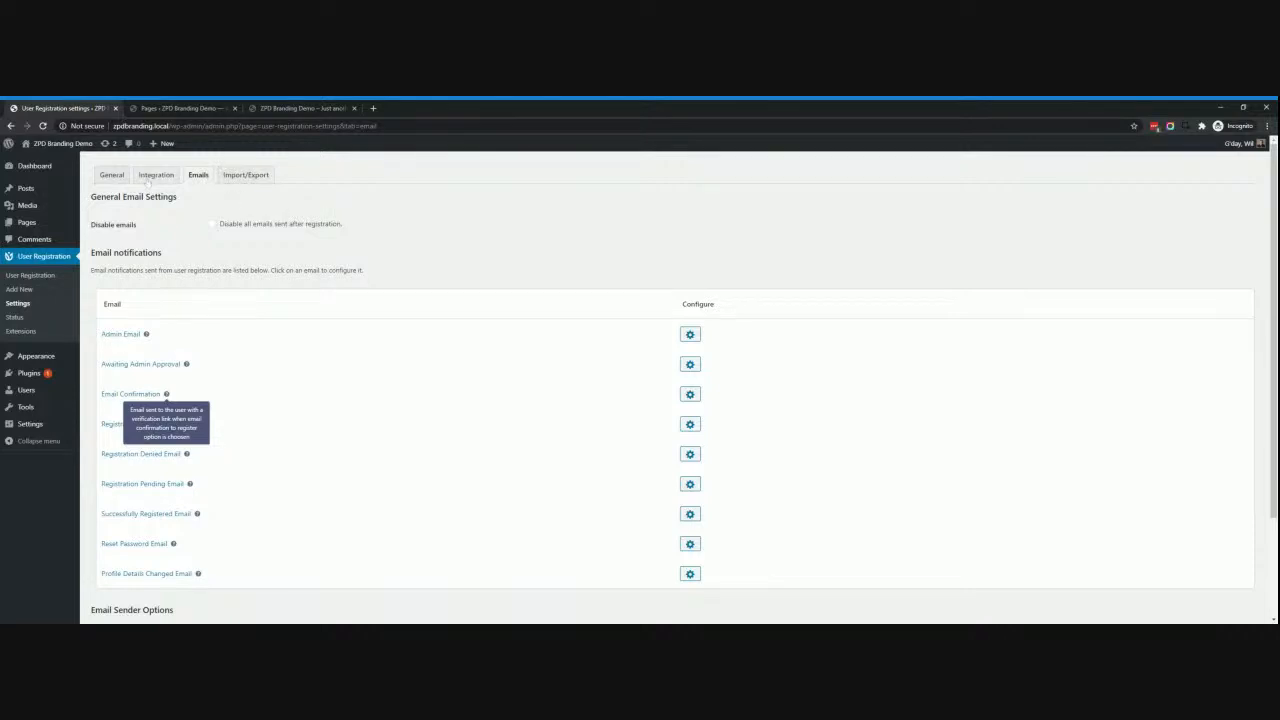
Open the My Account page on the live site.
click(287, 108)
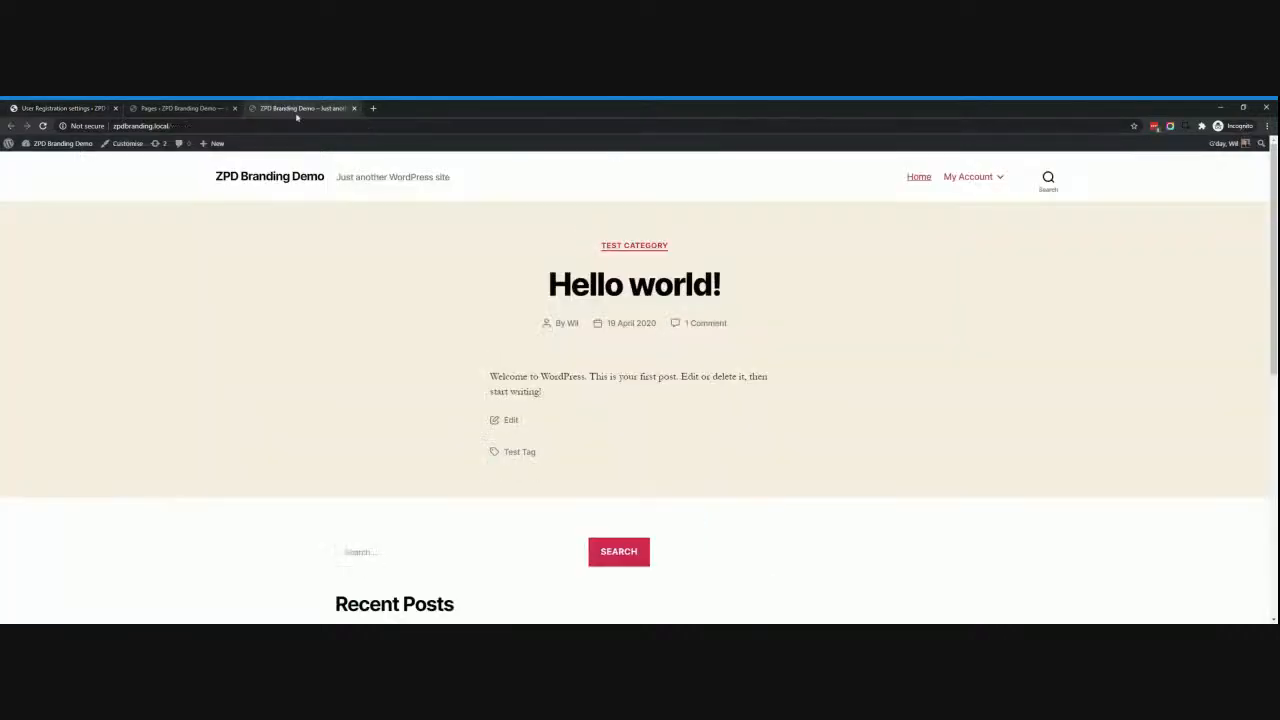
mouse_move(988, 184)
click(968, 180)
scroll(497, 375, down, 3)
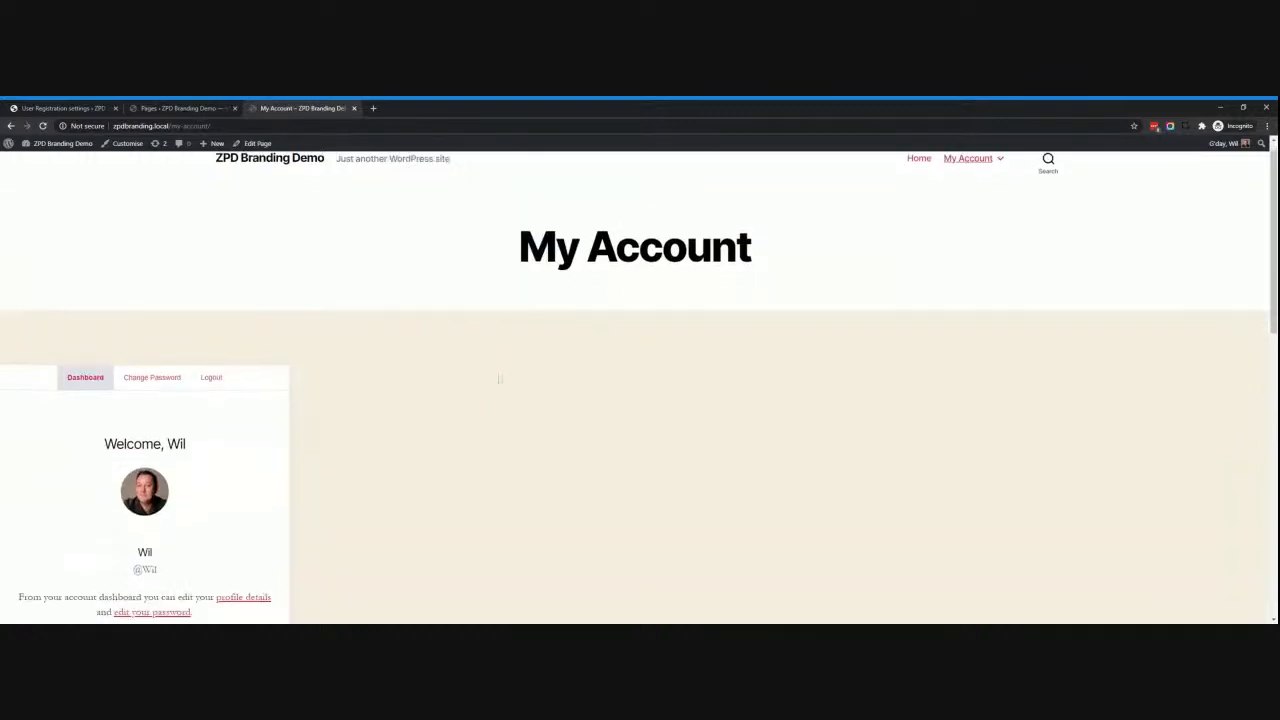
scroll(326, 366, up, 1)
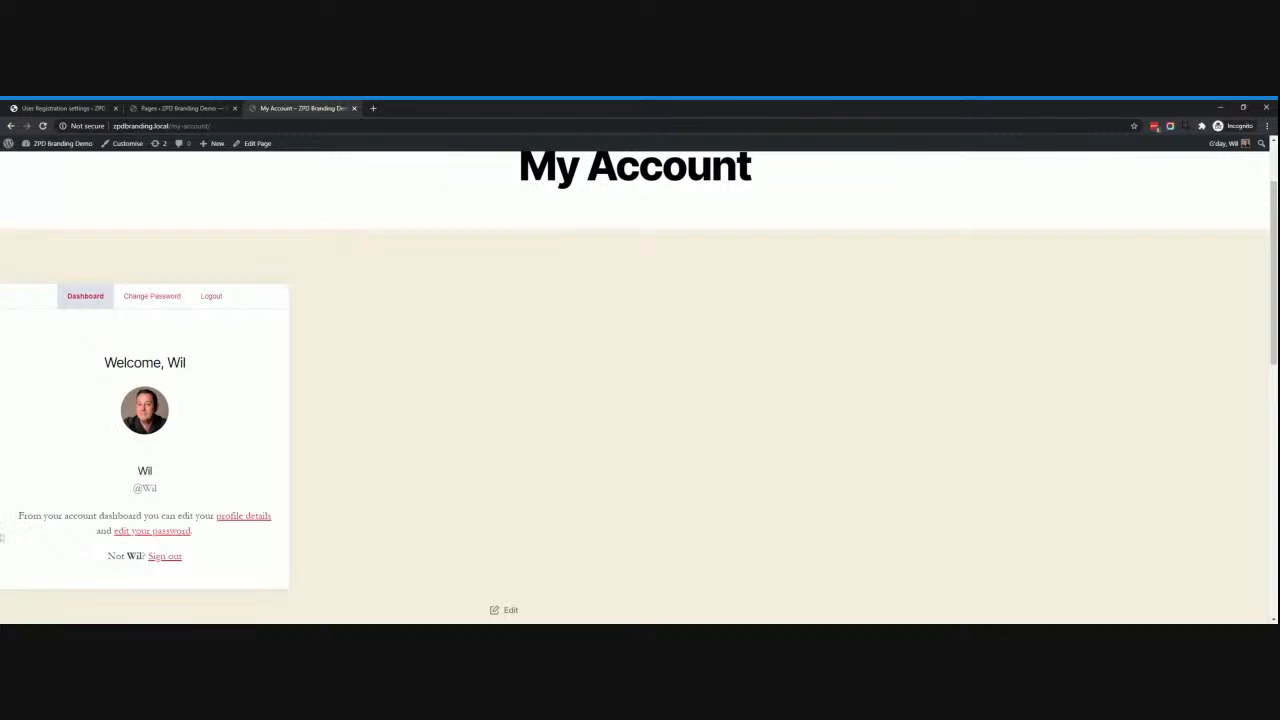
Check the profile details and Change Password sections of My Account.
click(244, 517)
scroll(286, 515, down, 3)
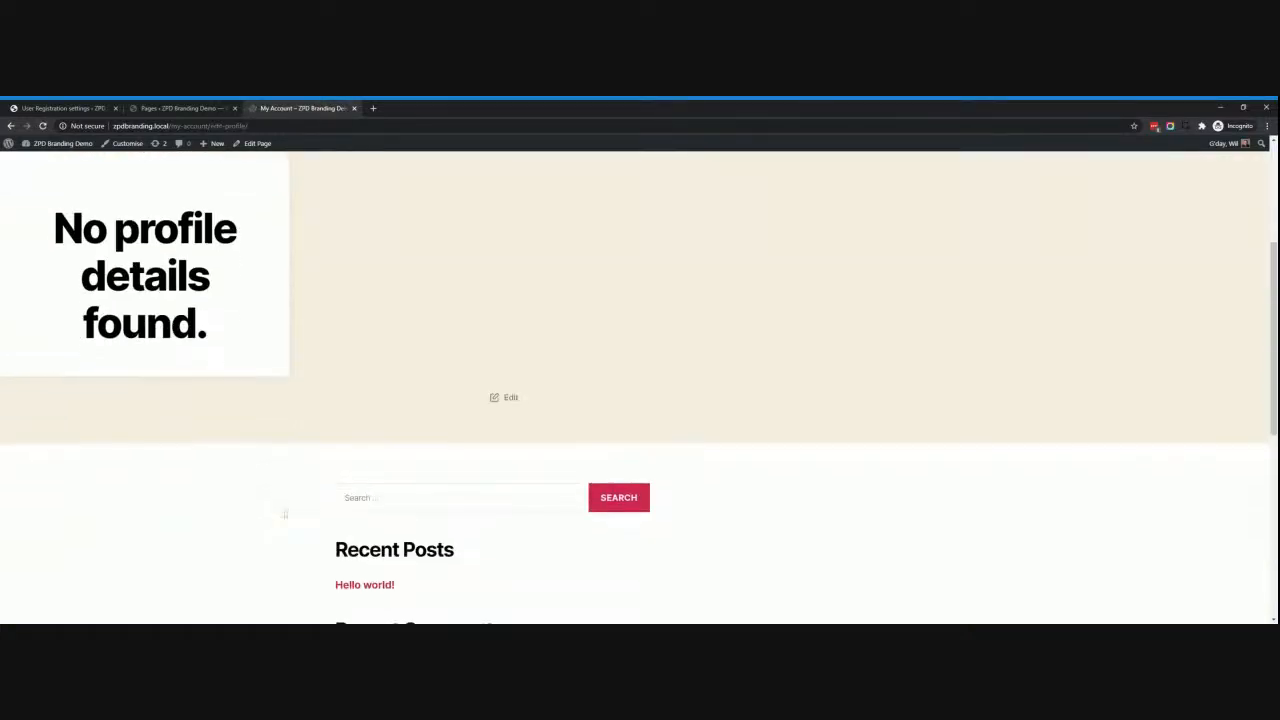
scroll(286, 515, up, 2)
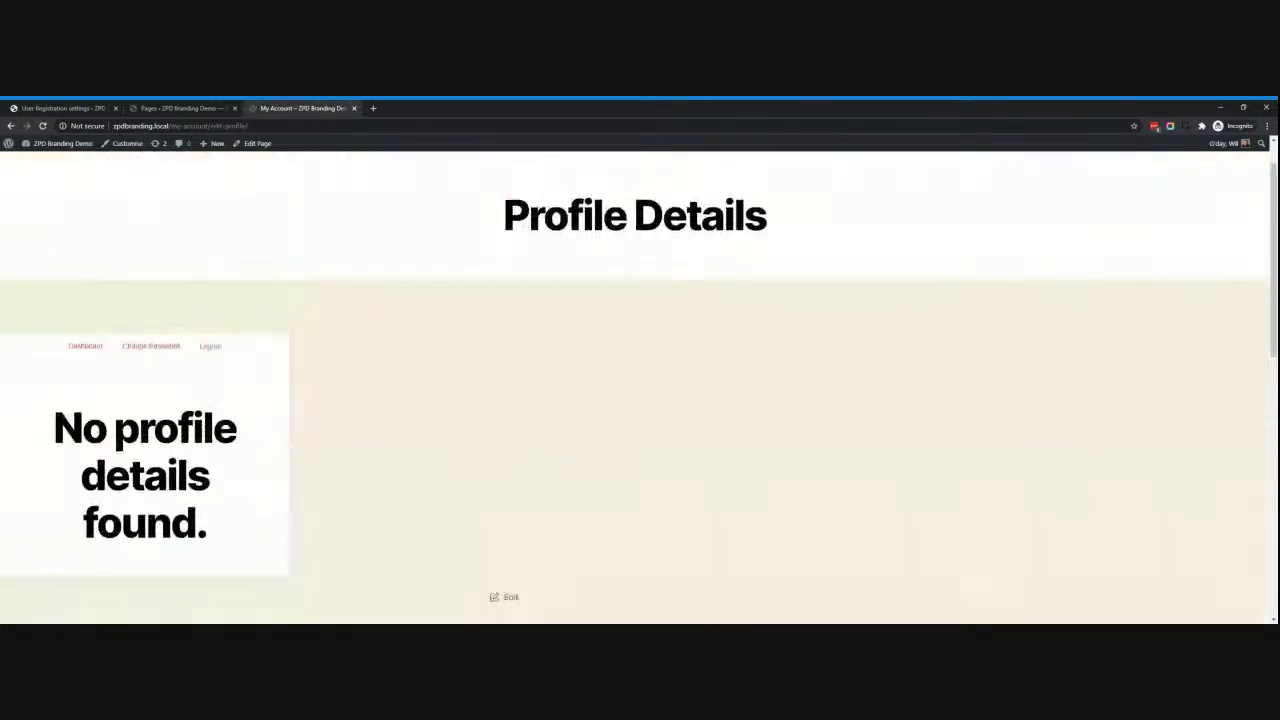
click(11, 126)
click(166, 298)
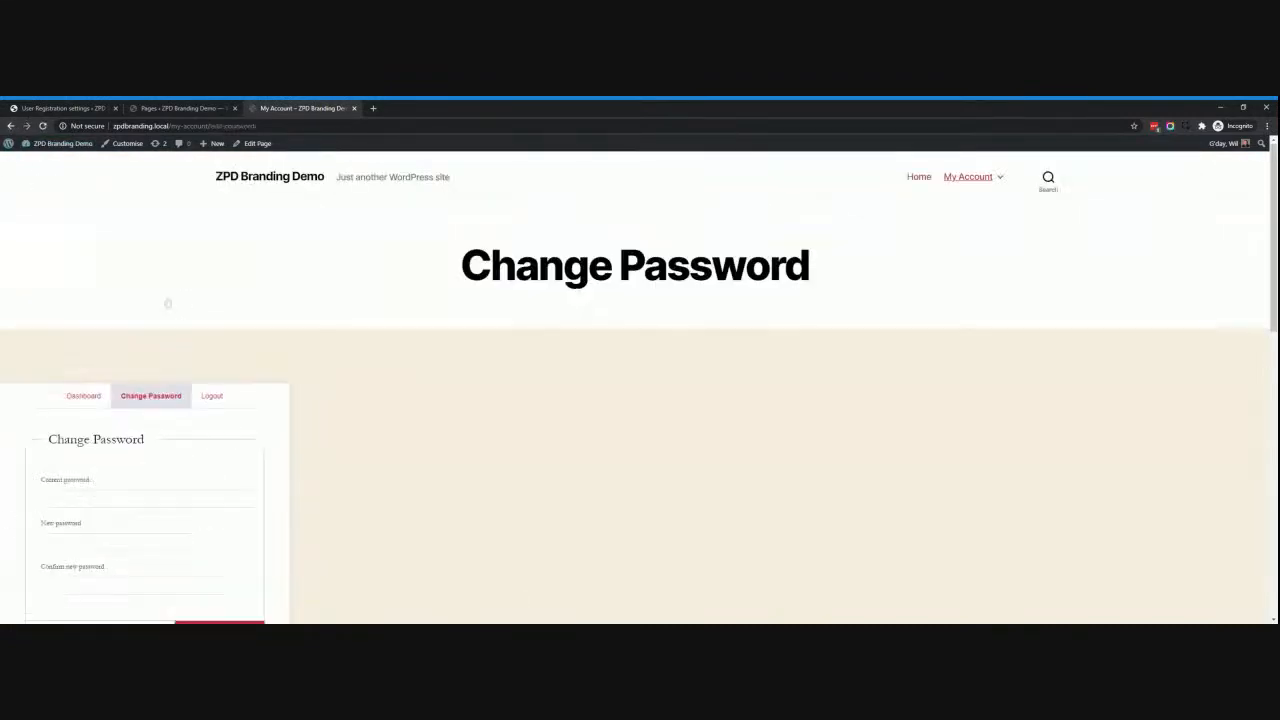
scroll(178, 355, down, 3)
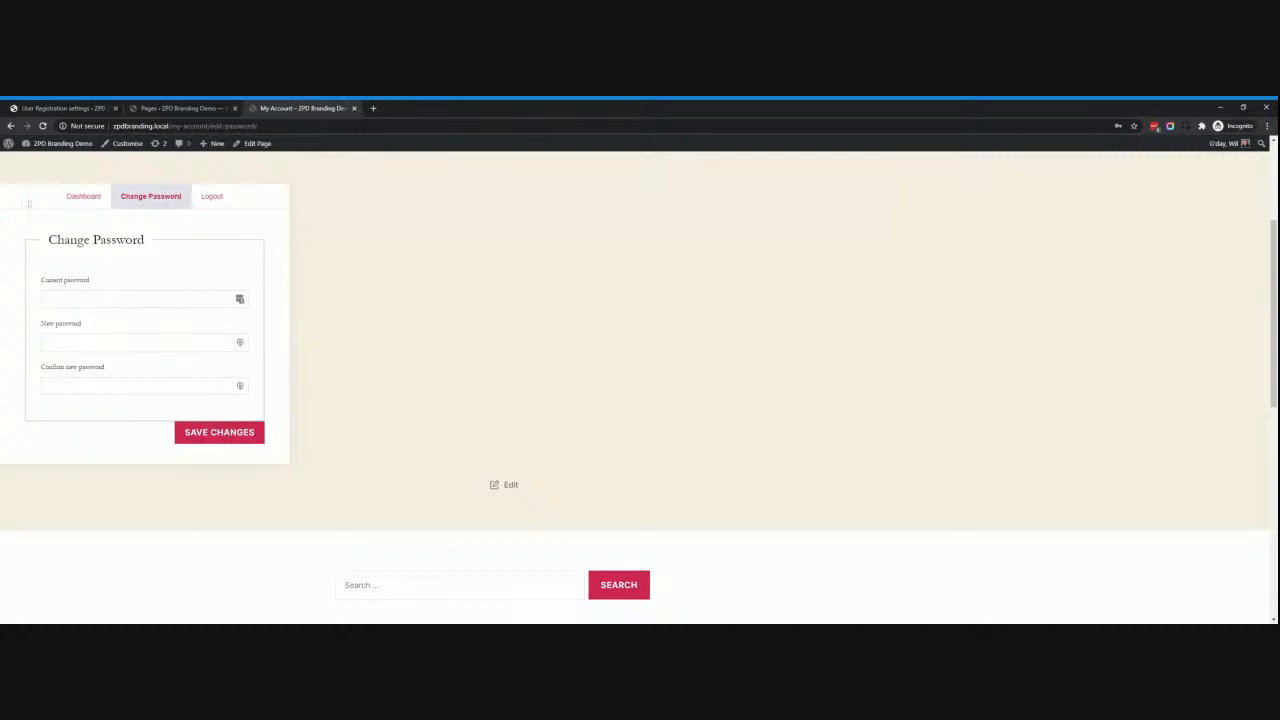
click(12, 126)
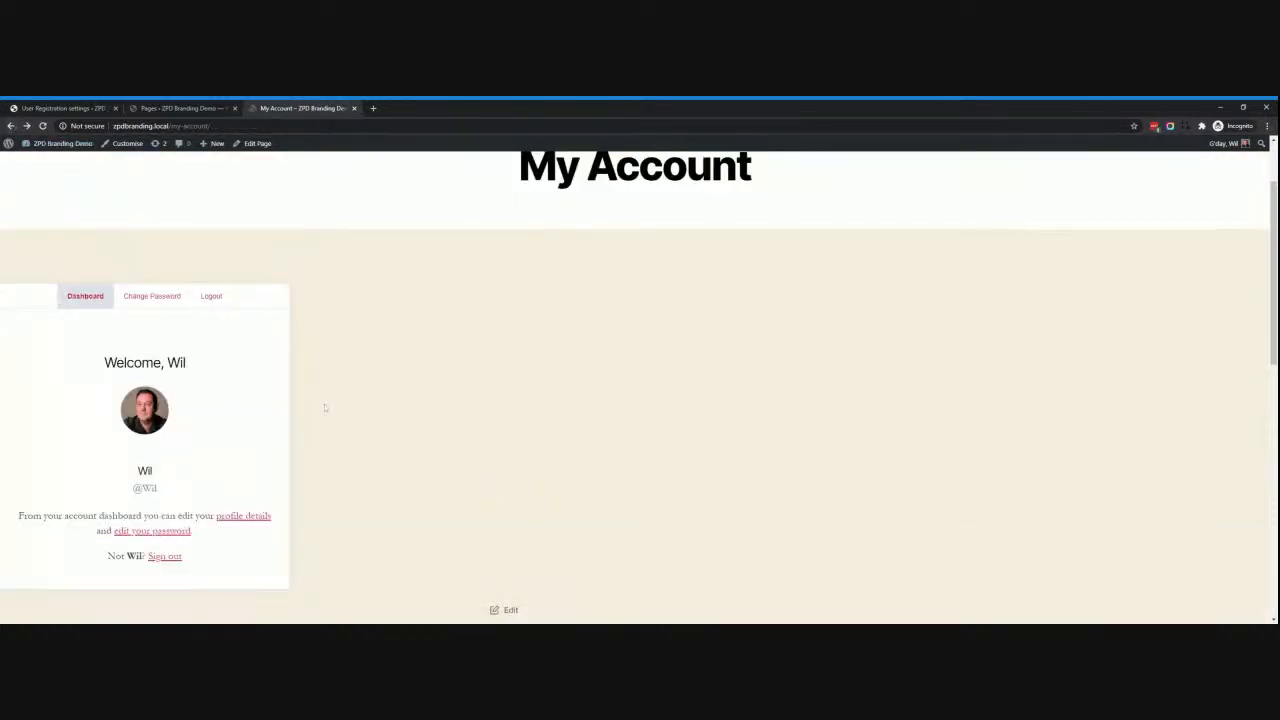
scroll(422, 391, up, 2)
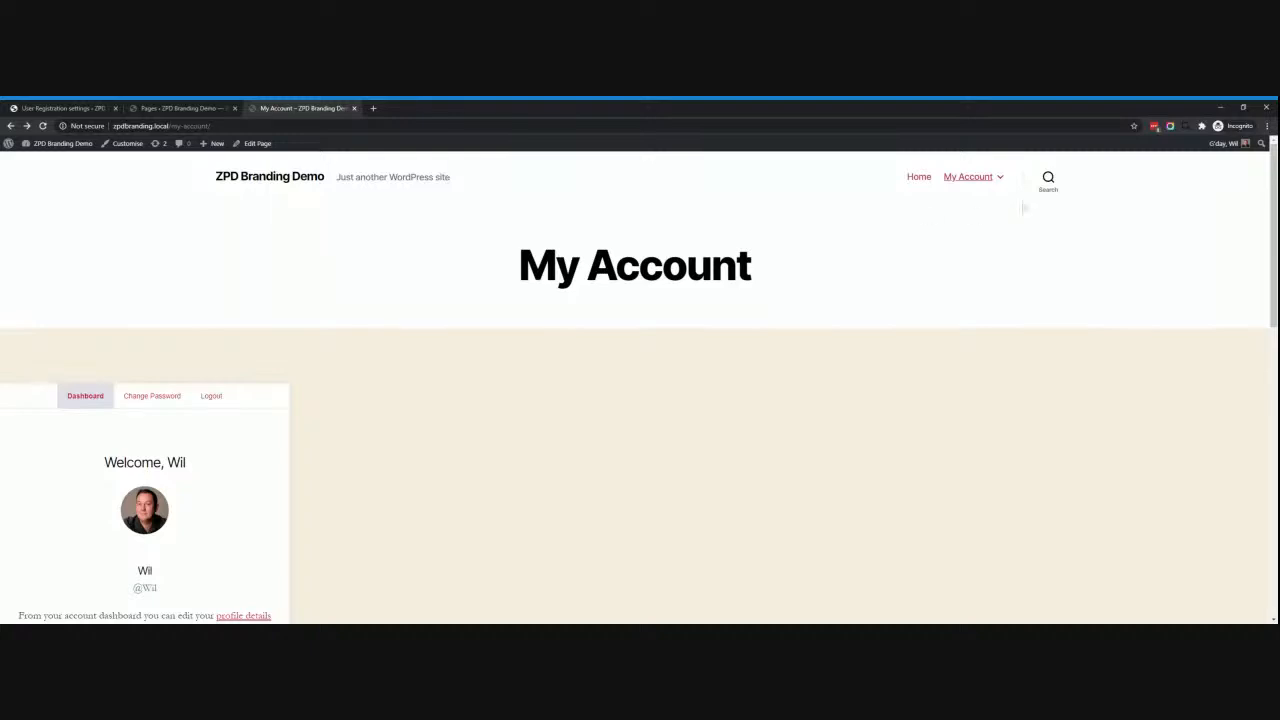
Open Purchase History and Checkout from the My Account dropdown, returning to My Account.
mouse_move(975, 178)
click(939, 214)
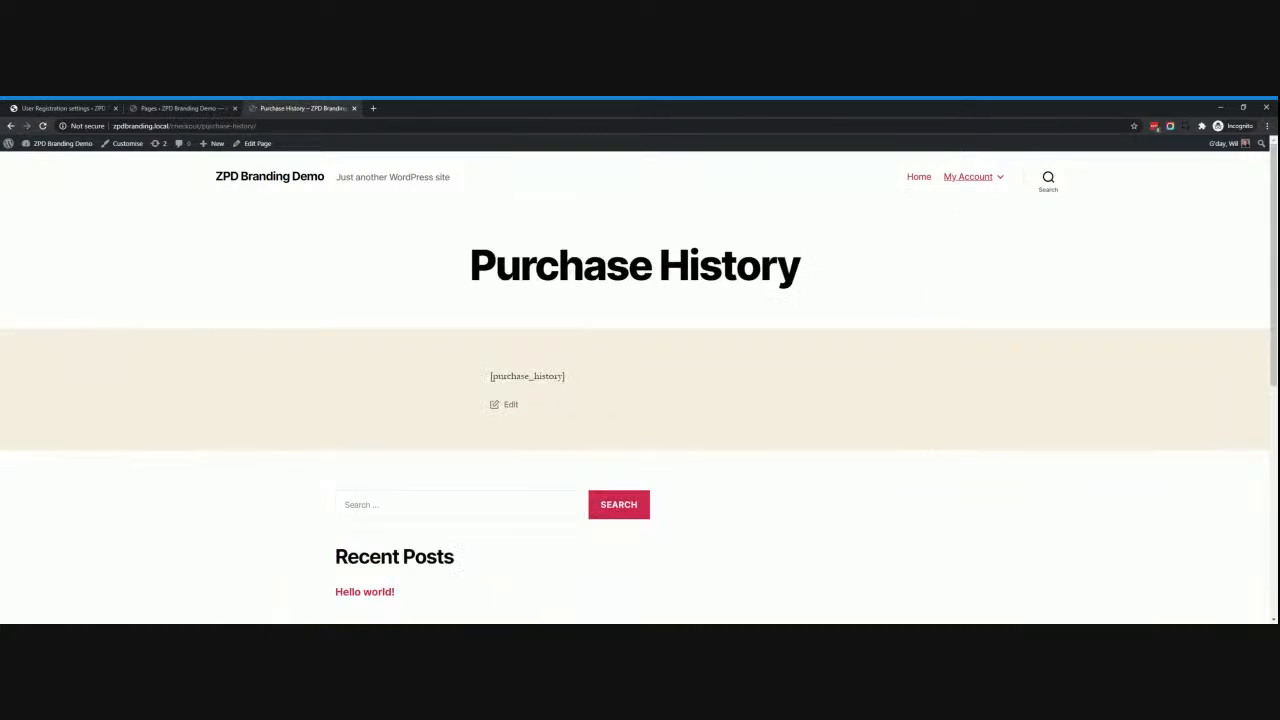
drag(489, 377, 588, 385)
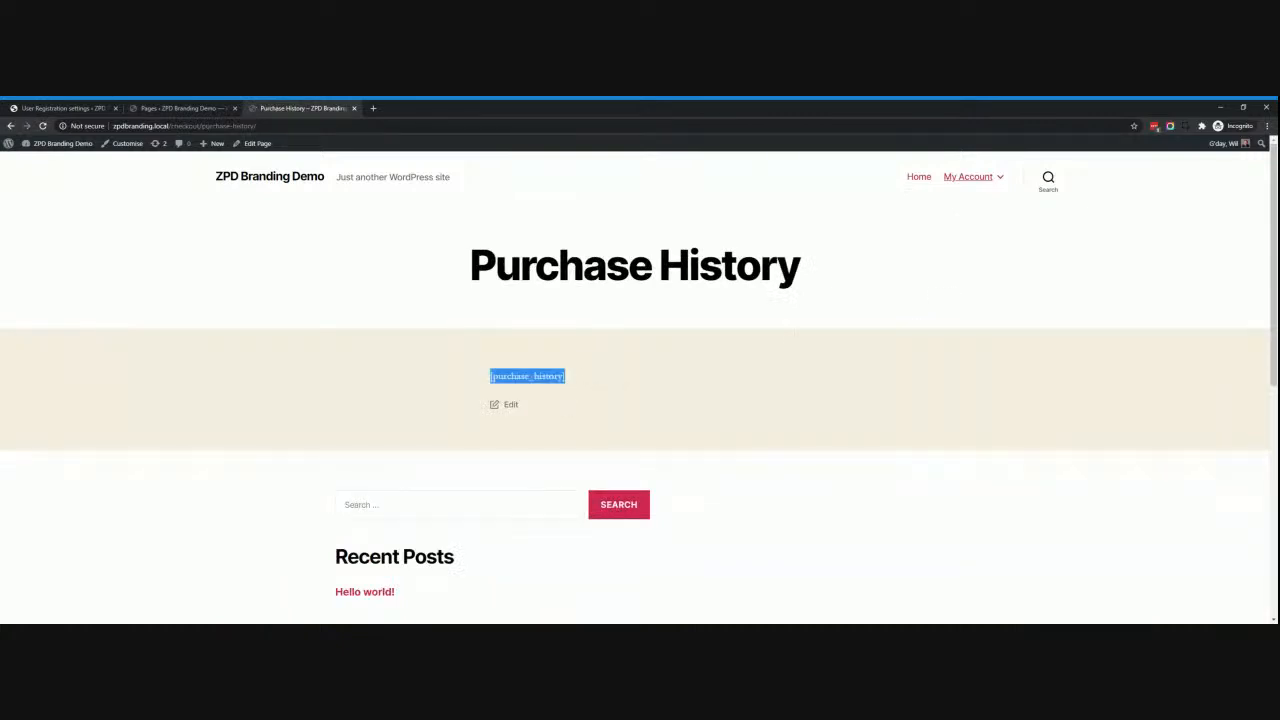
click(975, 178)
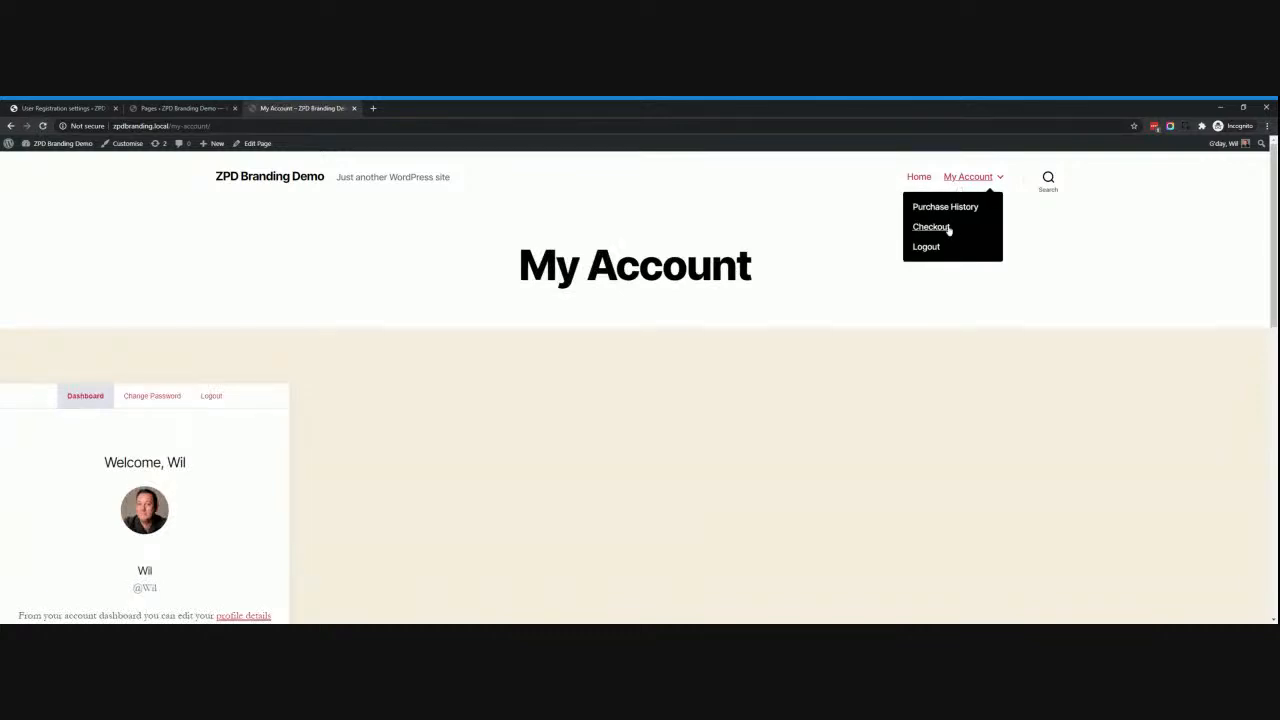
click(949, 228)
mouse_move(952, 186)
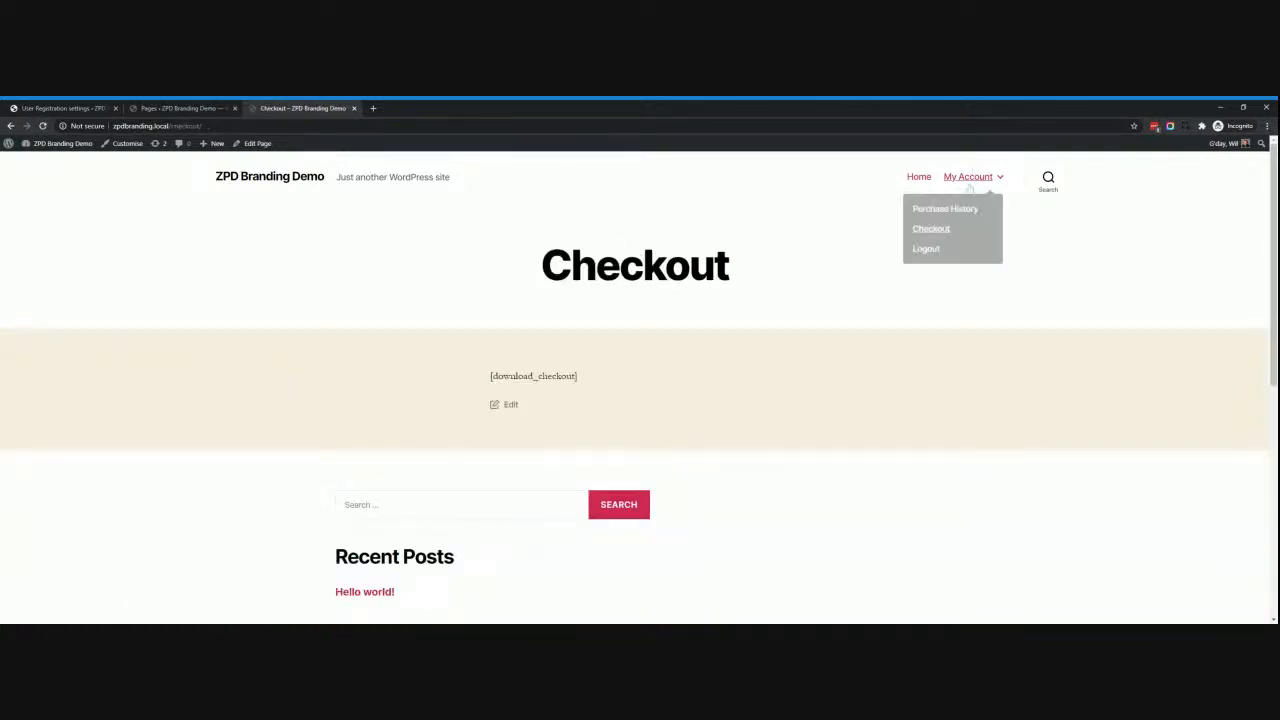
click(955, 178)
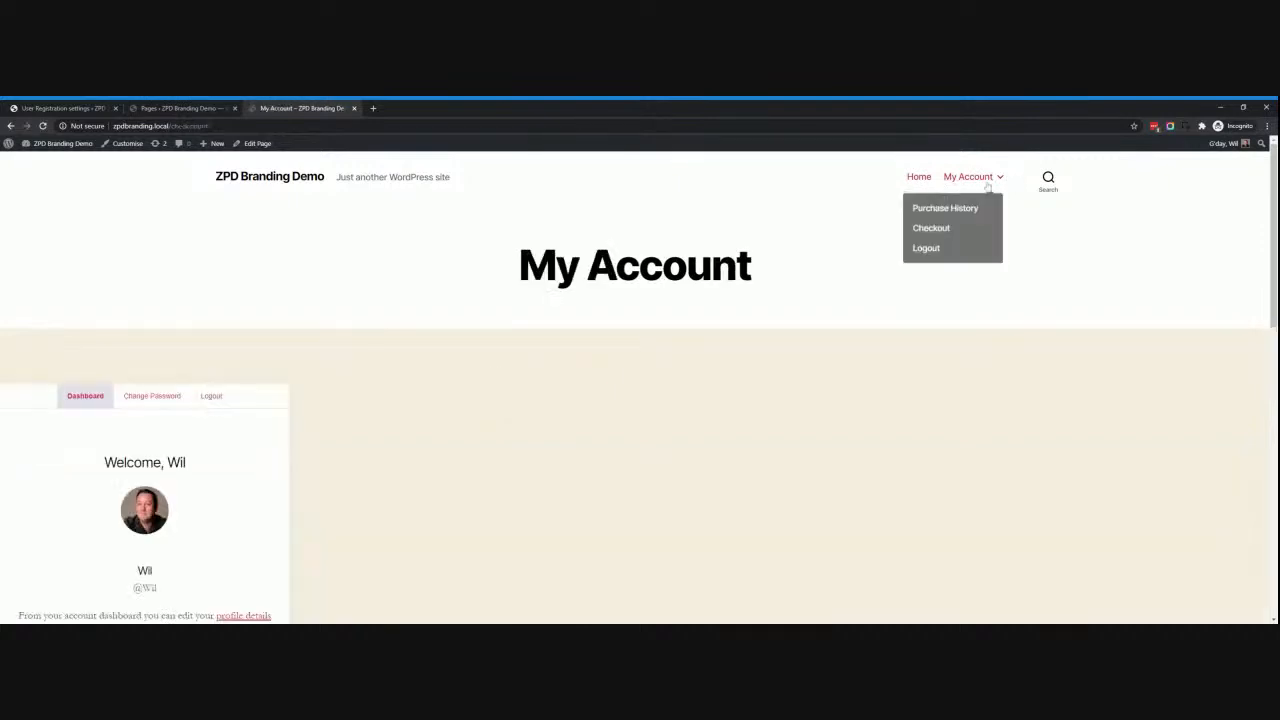